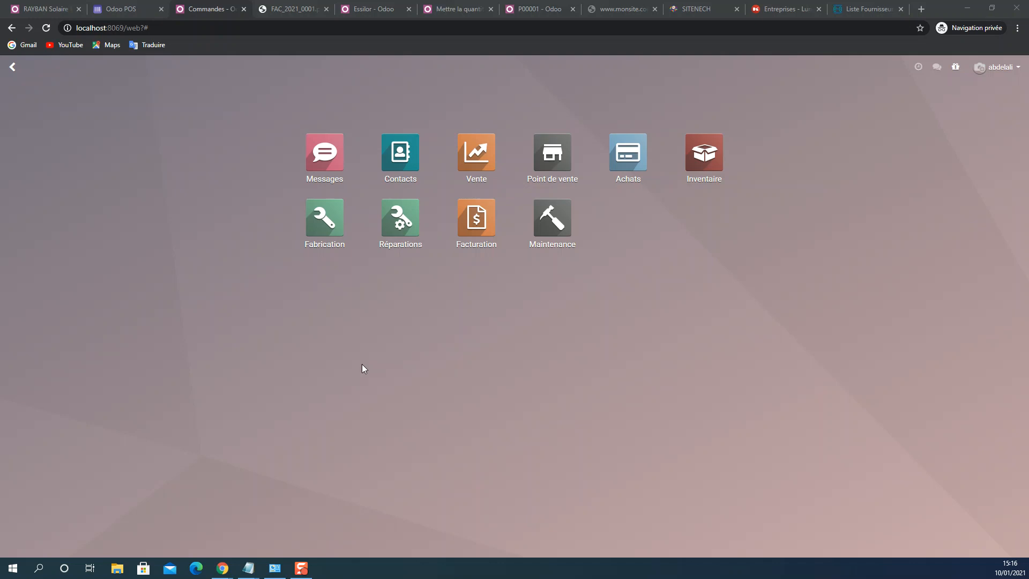
- Create a new repair order with RAYBAN Solaire R34567 as the article to repair
left_click(392, 218)
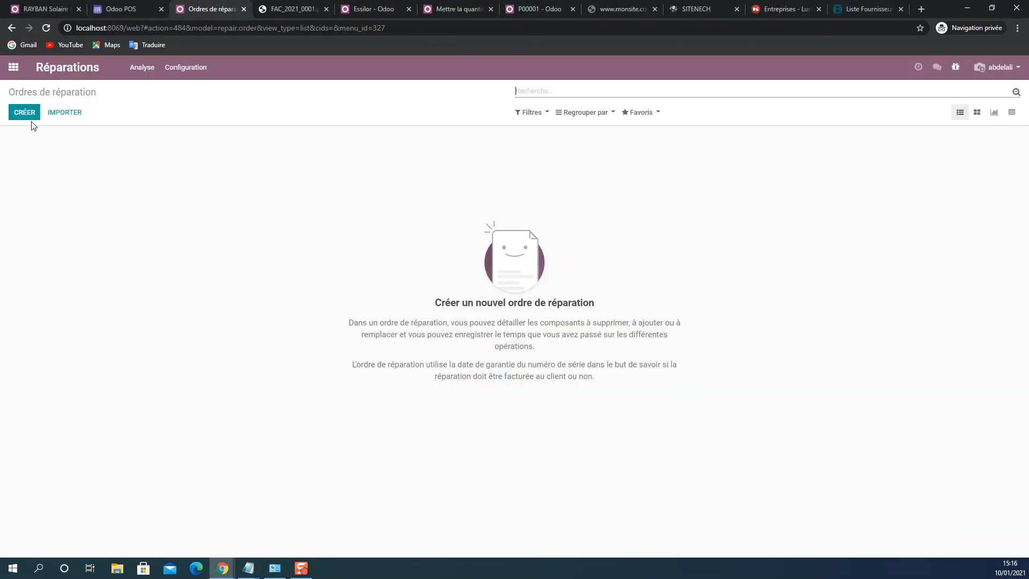
left_click(27, 116)
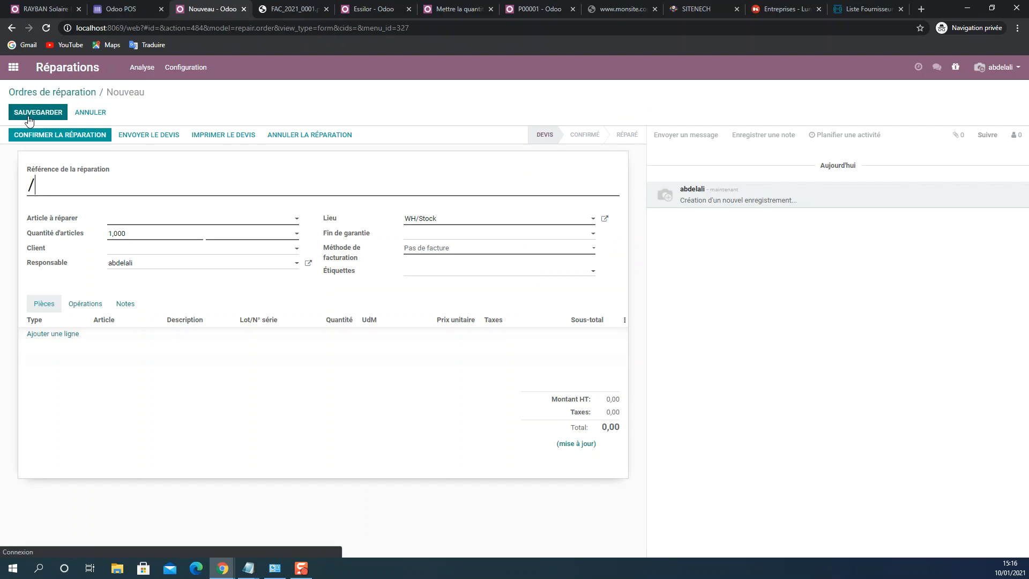
key("ctrl+a")
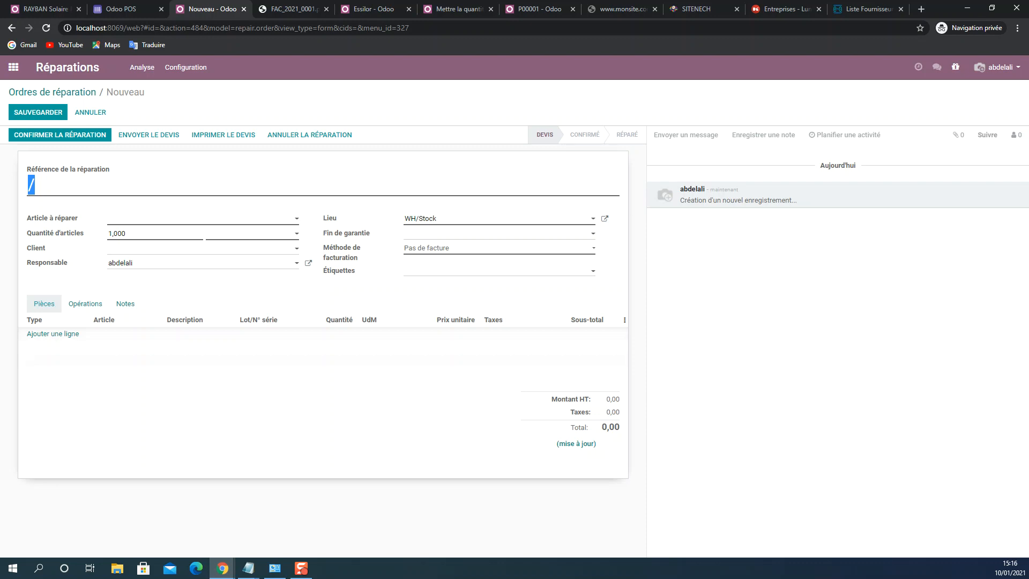
left_click(118, 224)
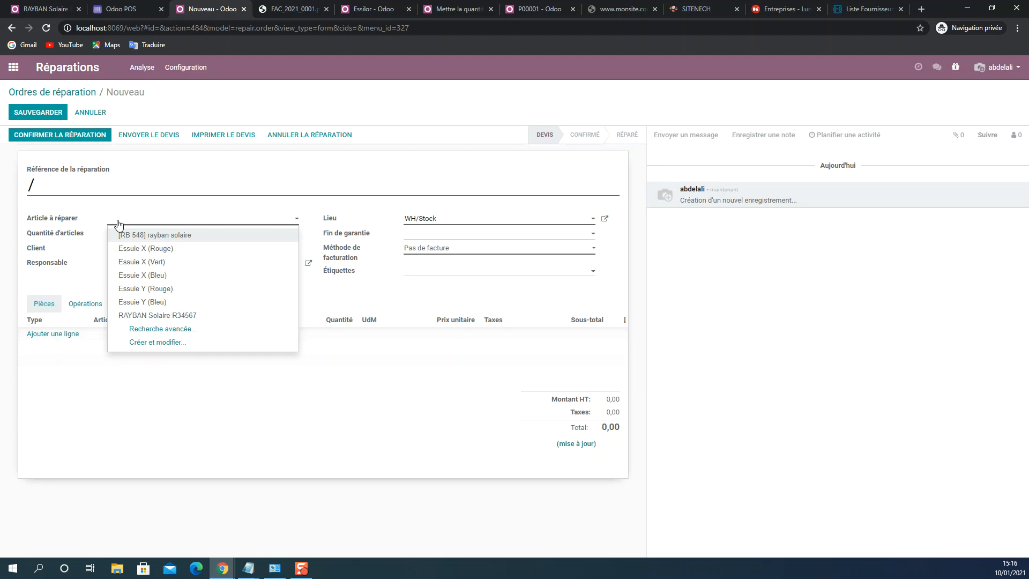
left_click(197, 319)
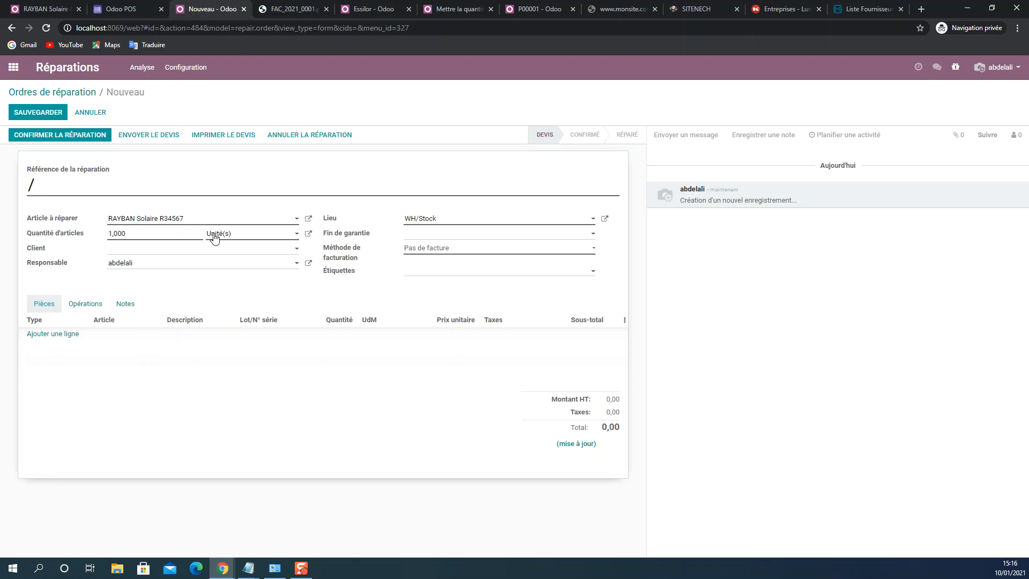
- Assign an existing customer as the repair order's client and keep the current responsible person
left_click(164, 253)
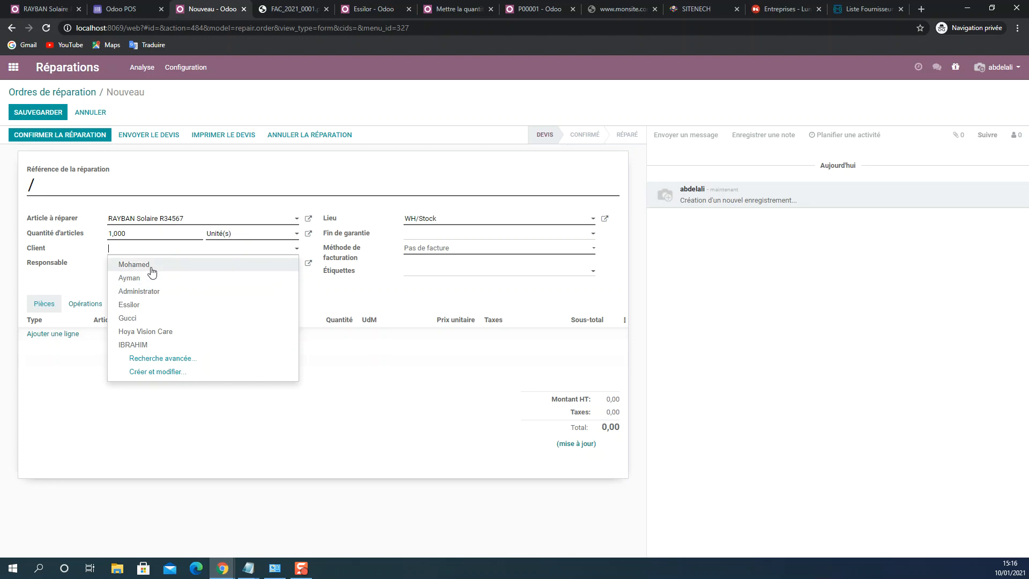
left_click(152, 268)
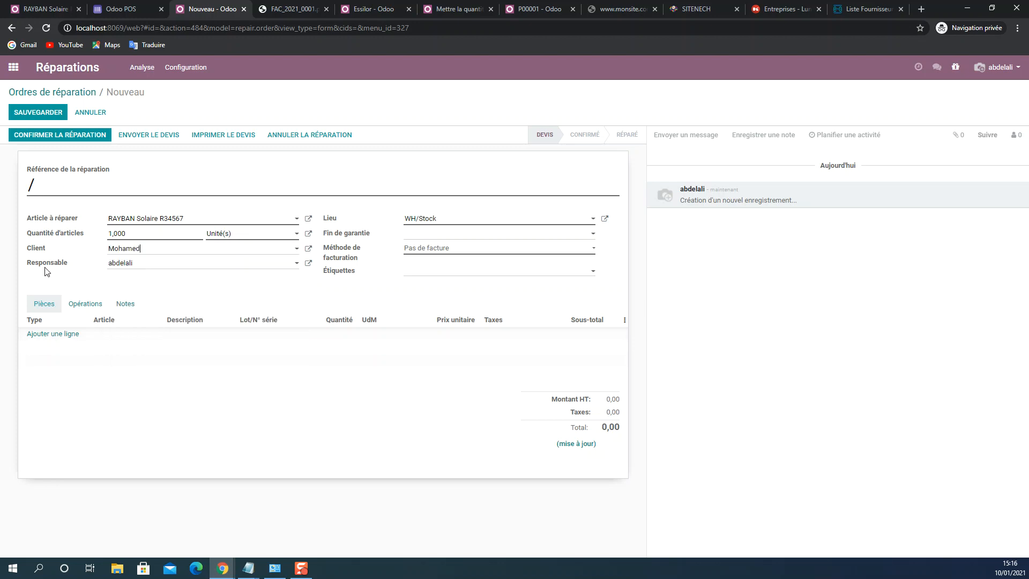
left_click(126, 268)
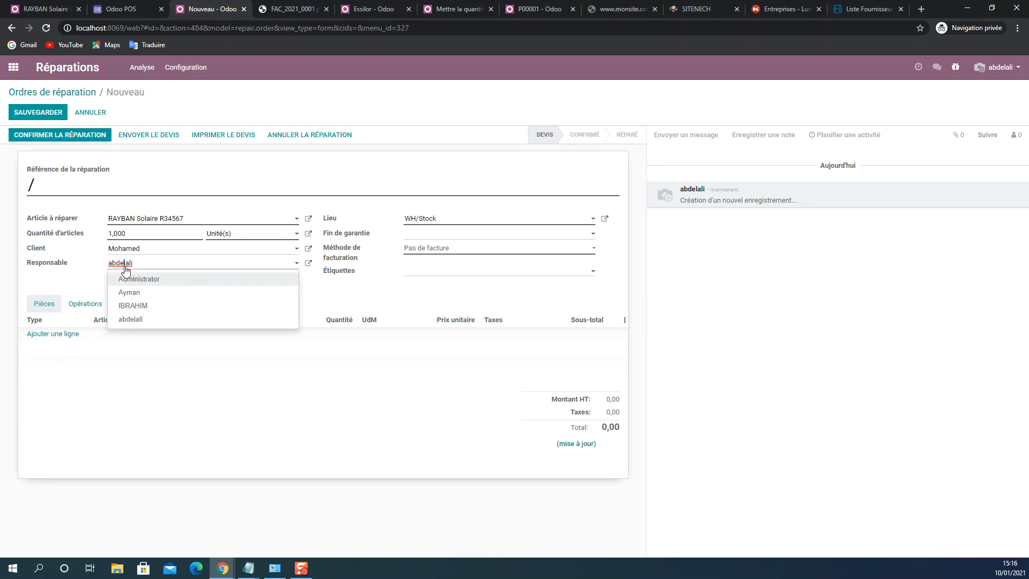
left_click(125, 266)
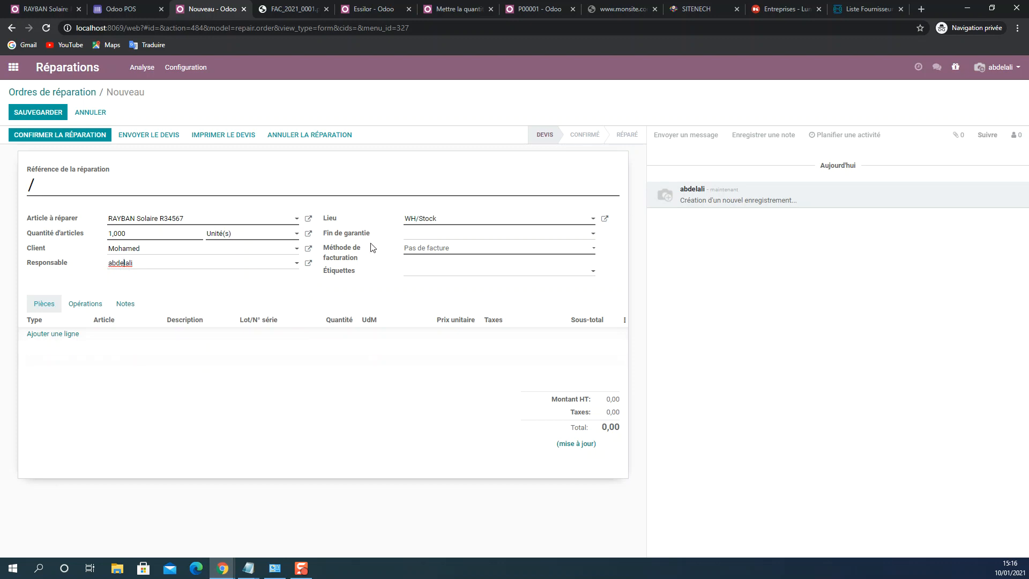
- Examine the end-of-warranty date choices and the invoicing methods, keeping the invoicing method at Pas de facture
left_click(413, 236)
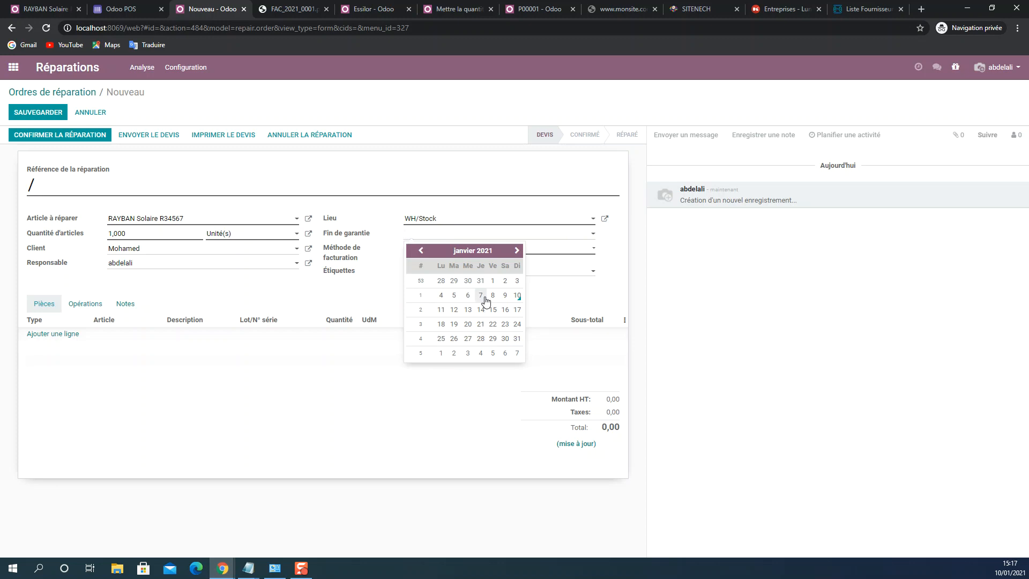
left_click(362, 296)
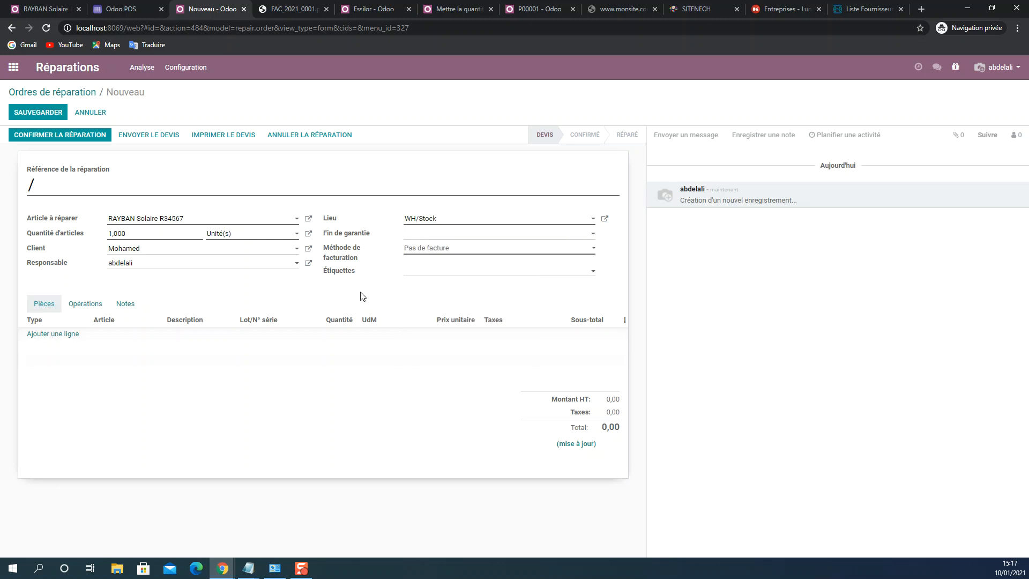
left_click(421, 249)
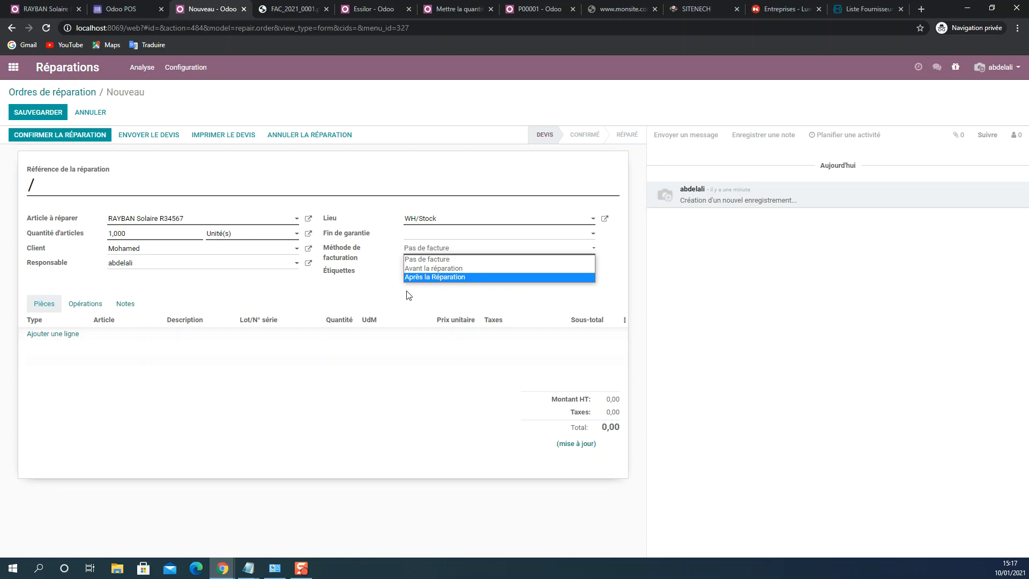
left_click(426, 259)
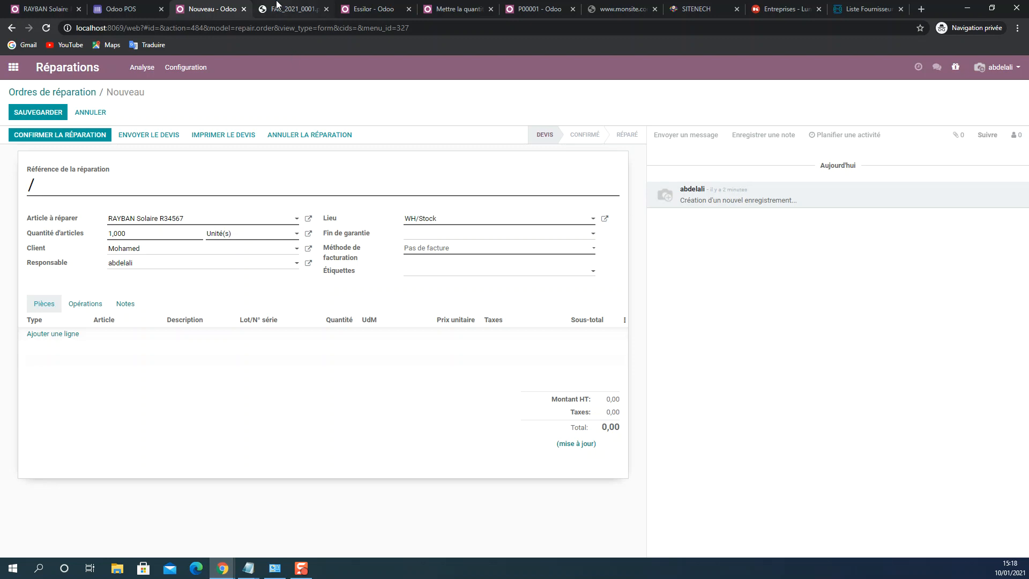
- Add a parts line to the repair order and check its type and article choices
left_click(62, 334)
left_click(63, 335)
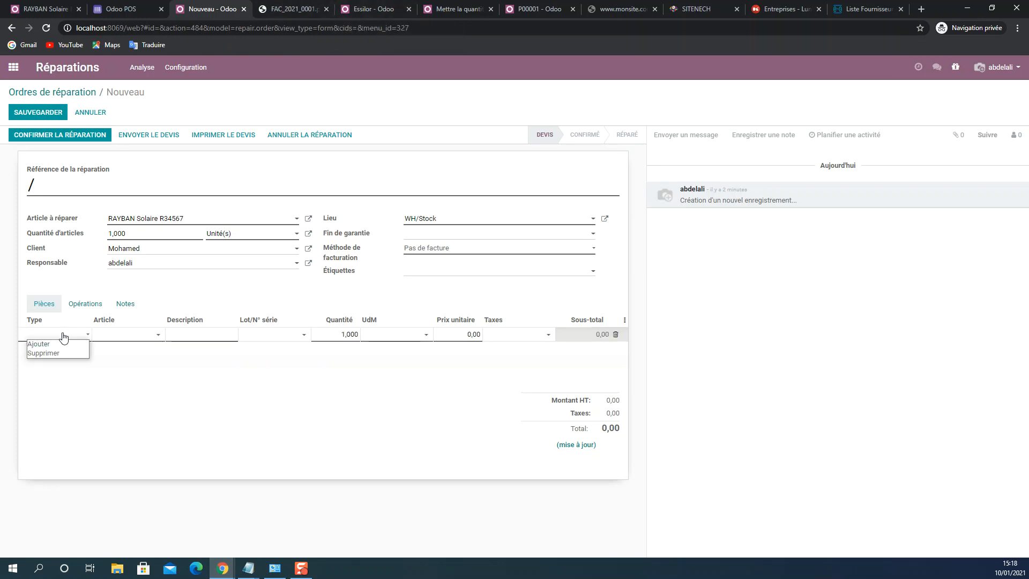
left_click(56, 336)
left_click(119, 340)
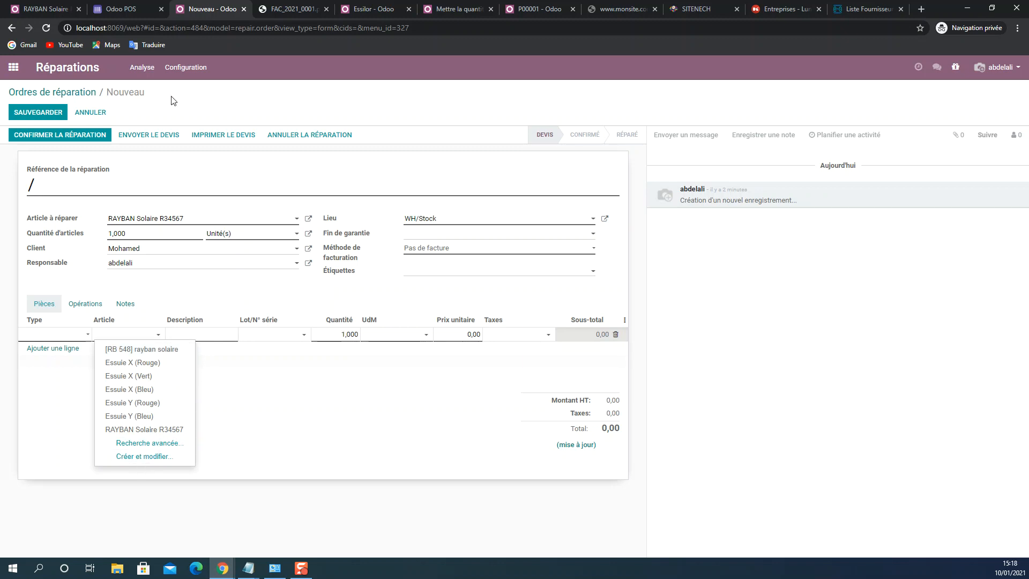
- In the other Odoo session, start a new inventory article named PS X
left_click(53, 6)
left_click(13, 67)
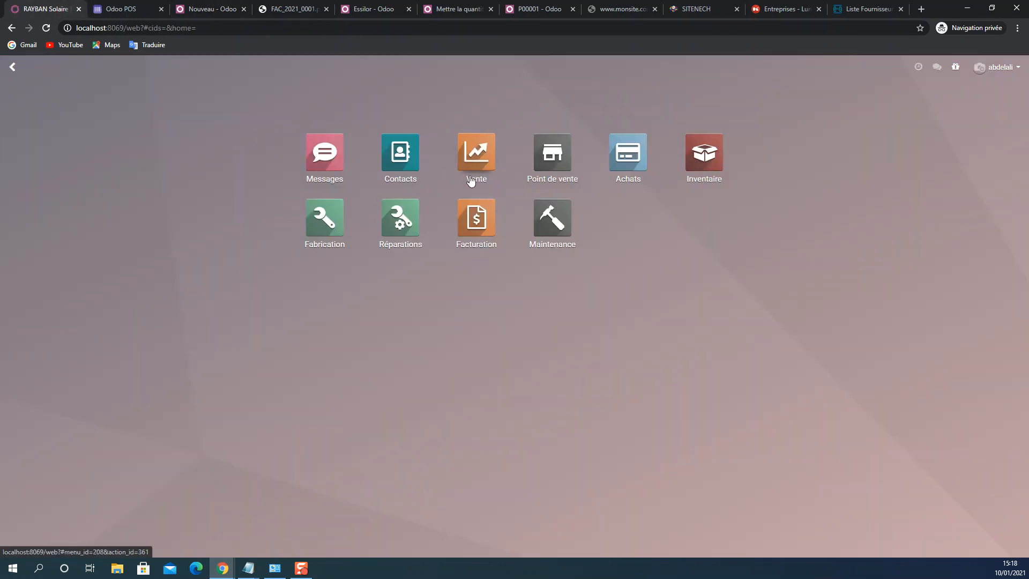
left_click(707, 154)
left_click(230, 68)
left_click(239, 89)
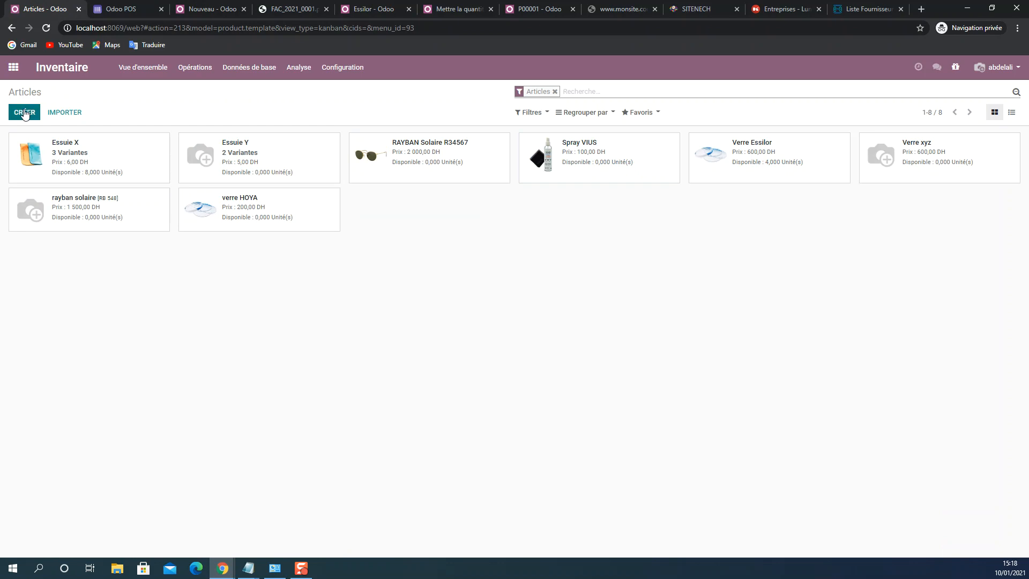
left_click(24, 115)
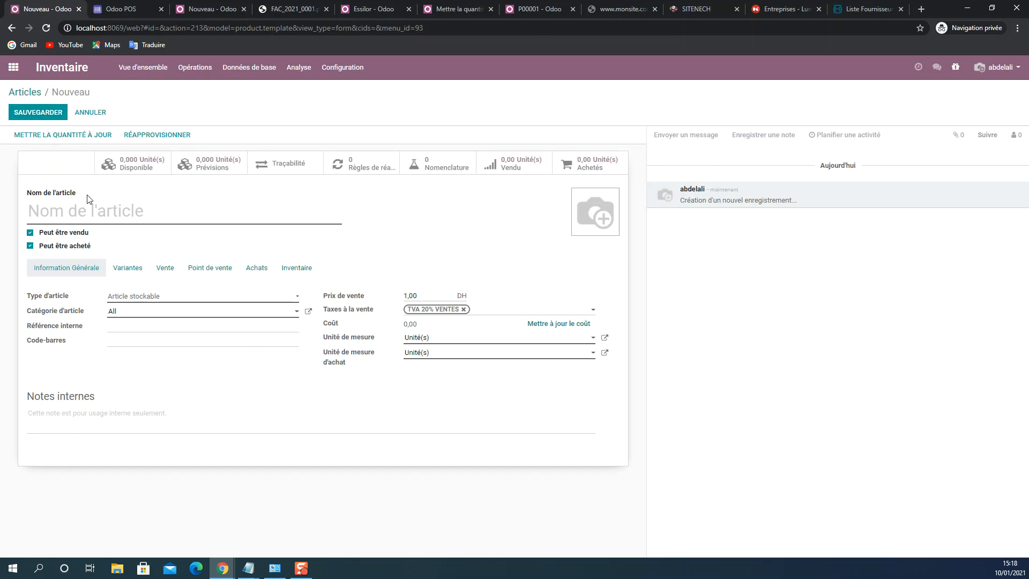
type("P")
type("S X")
- Set the sale price of PS X to 300 DH and update its cost to 50
left_click(419, 295)
left_click_drag(422, 296, 407, 294)
type("10")
double_click(406, 294)
type("30")
left_click(551, 325)
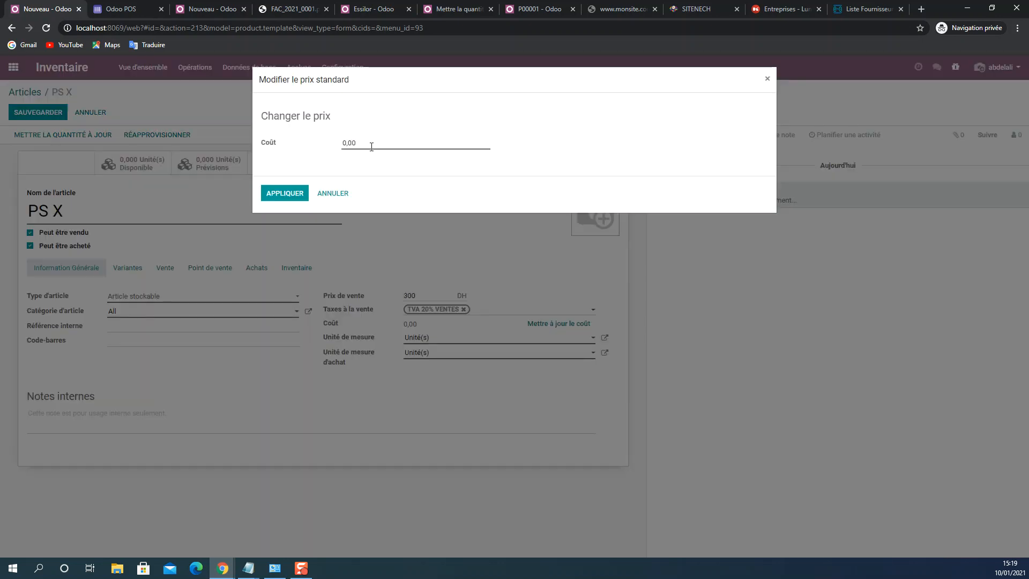
left_click_drag(370, 143, 329, 138)
type("50")
left_click(290, 189)
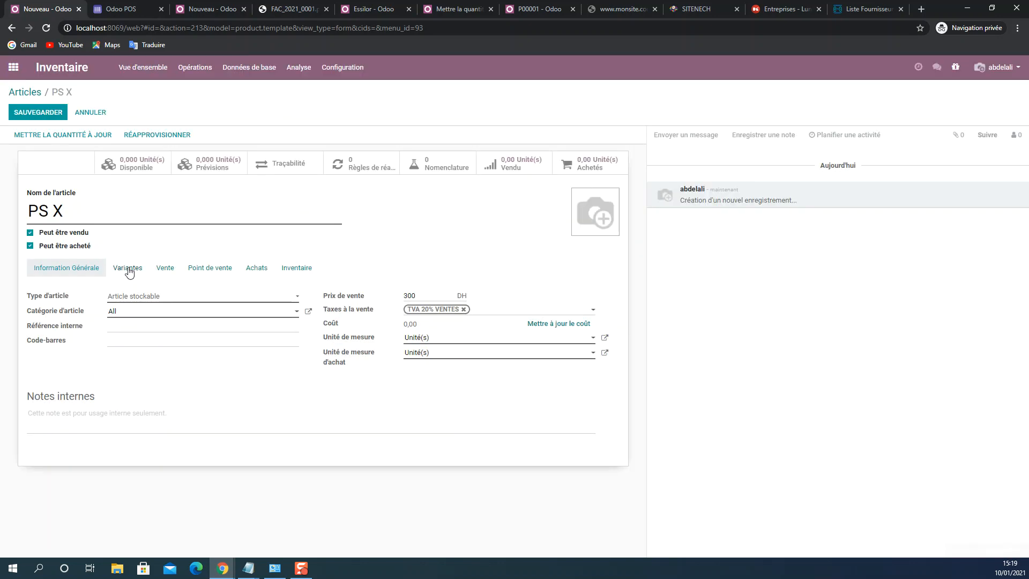
- Review the sales, purchase, point-of-sale availability and inventory settings of PS X and save the article
left_click(172, 275)
left_click(207, 268)
left_click(259, 268)
left_click(290, 268)
left_click(255, 270)
left_click(213, 271)
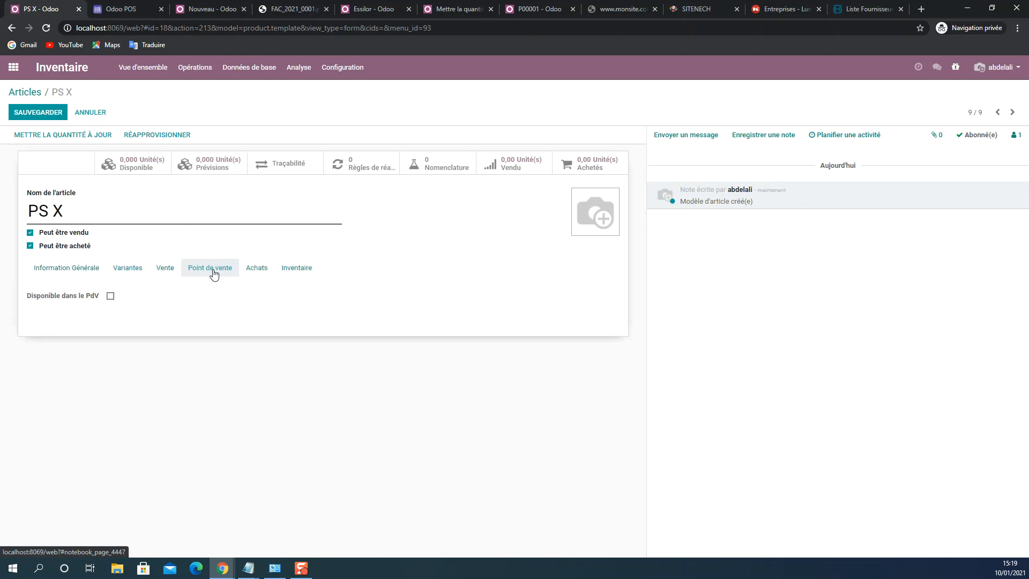
left_click(110, 298)
left_click(111, 298)
left_click(111, 298)
left_click(111, 295)
left_click(284, 271)
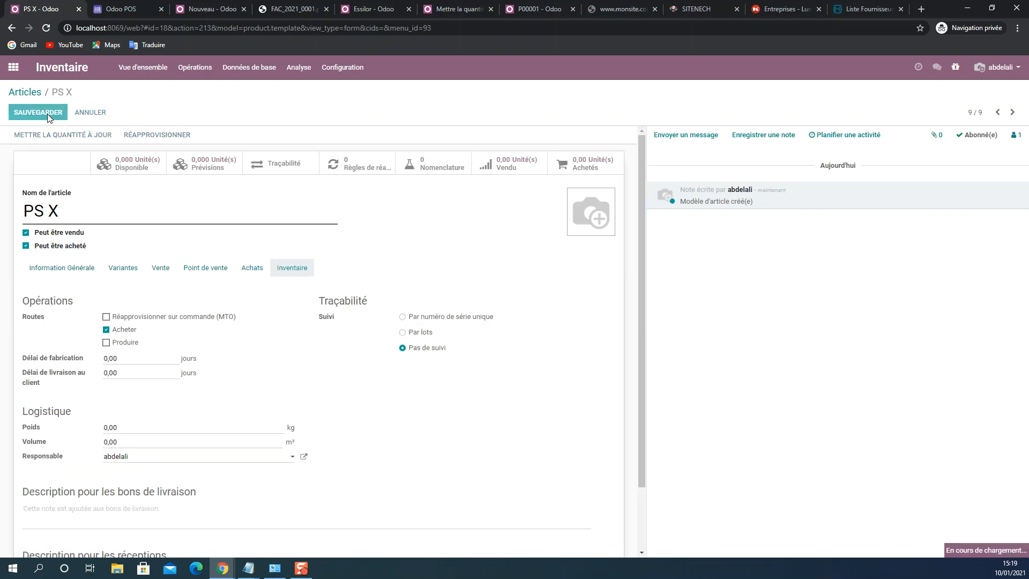
- Back in the repair order, create the article PS Y from the parts line with the type Article stockable
left_click(207, 8)
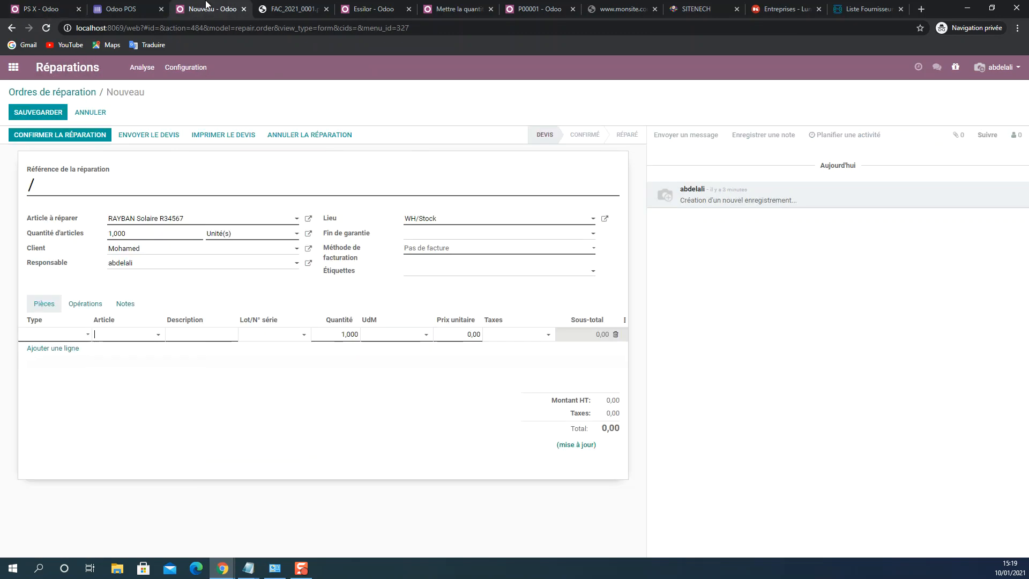
left_click(111, 336)
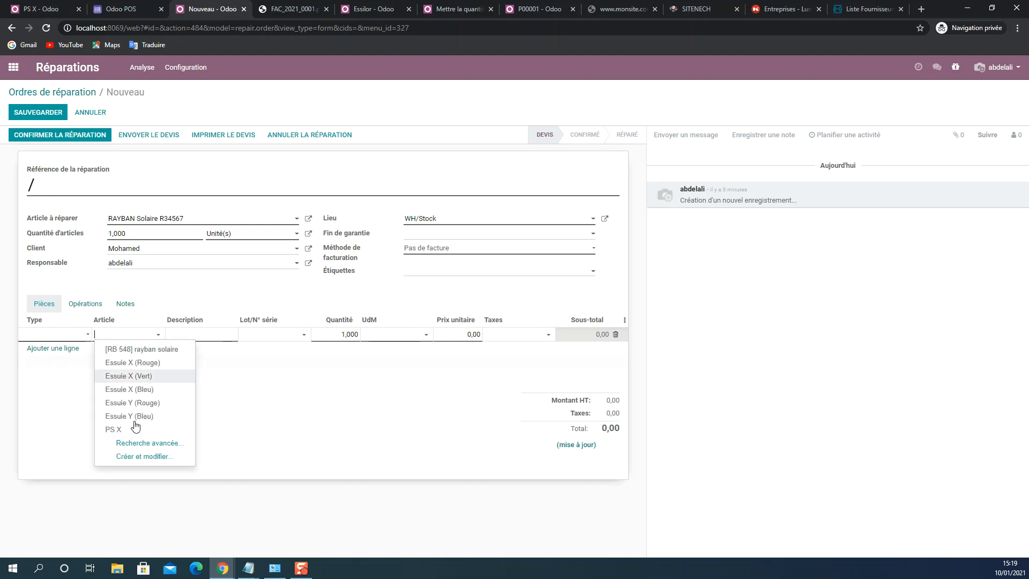
left_click(145, 457)
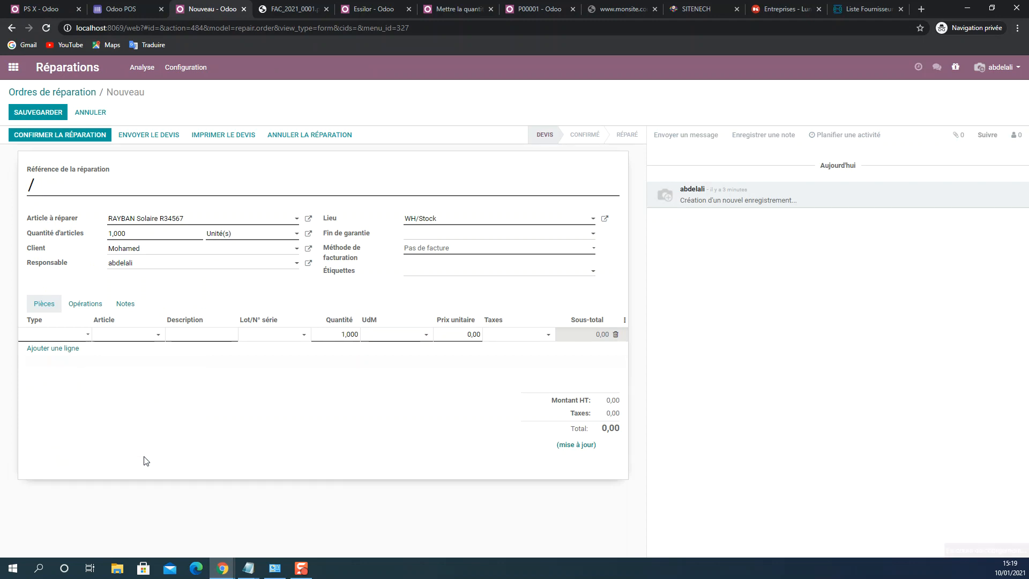
type("PS Y")
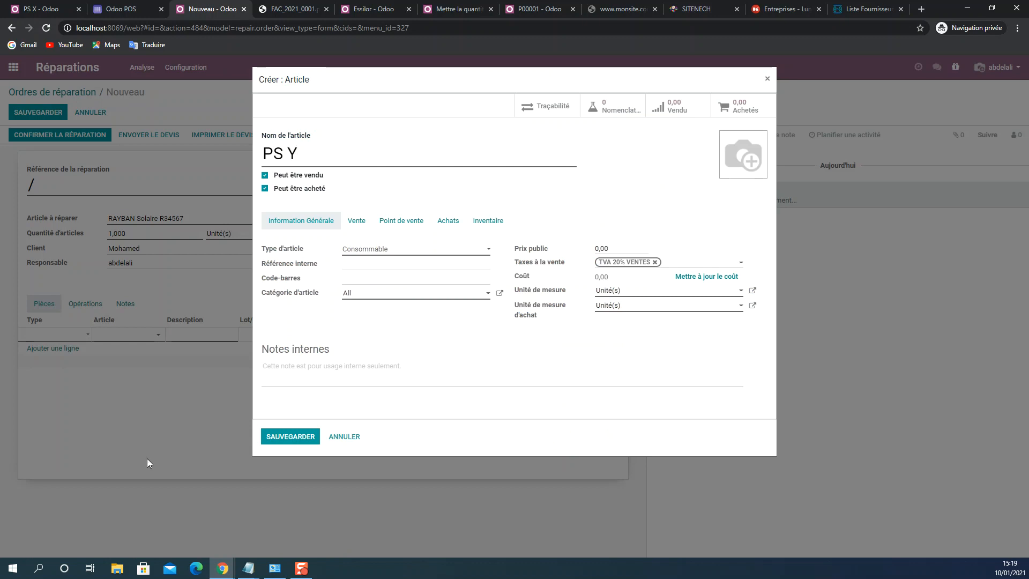
left_click(353, 250)
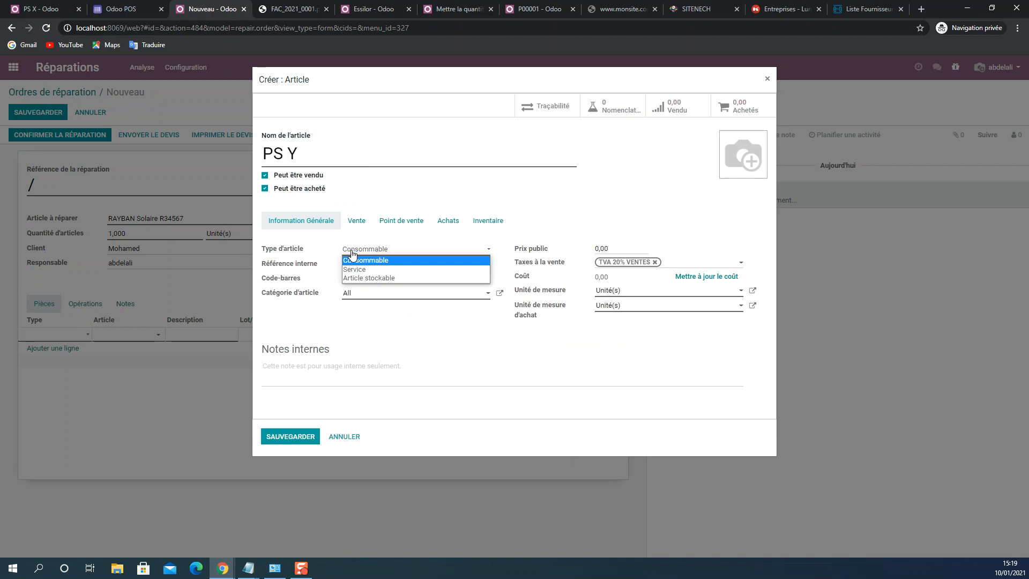
left_click(357, 278)
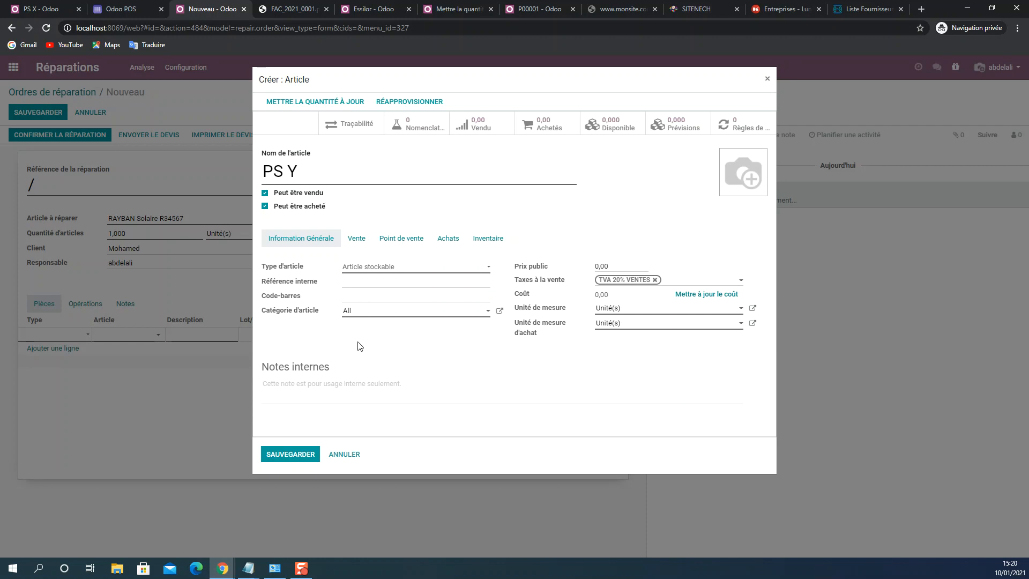
left_click(289, 455)
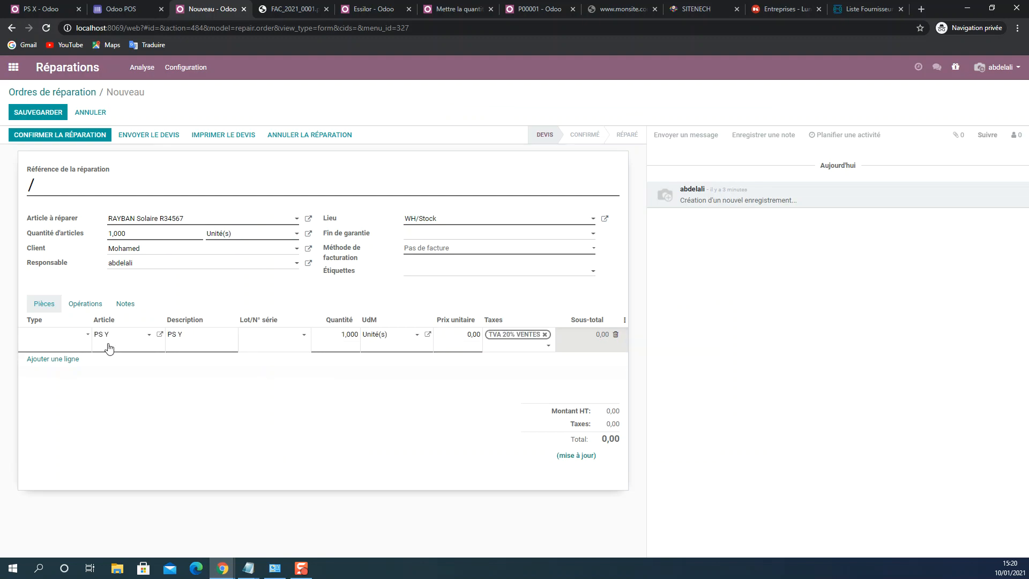
- Reopen PS Y from the parts line, set its public price to 900 DH and save it
left_click(161, 335)
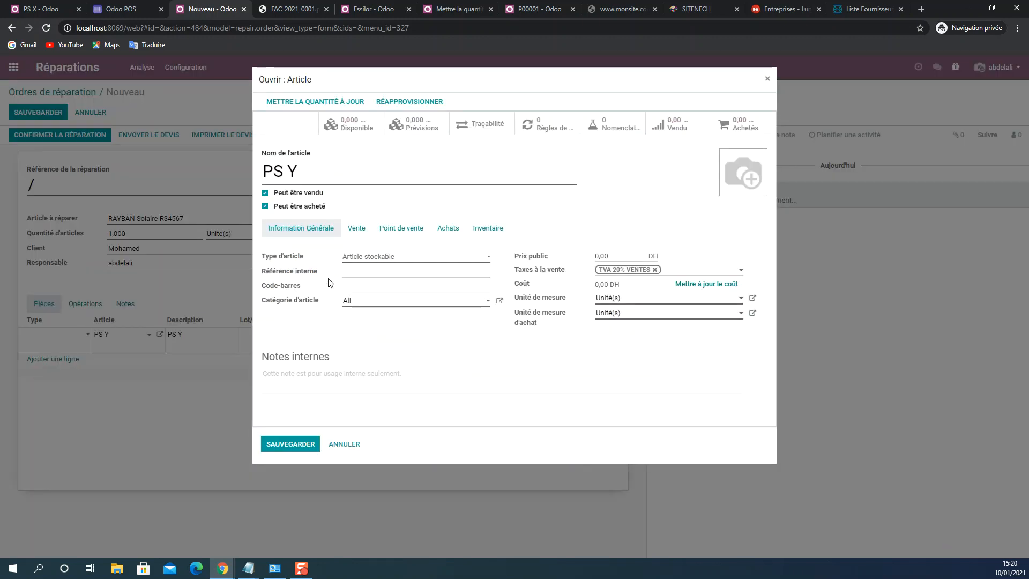
left_click(471, 231)
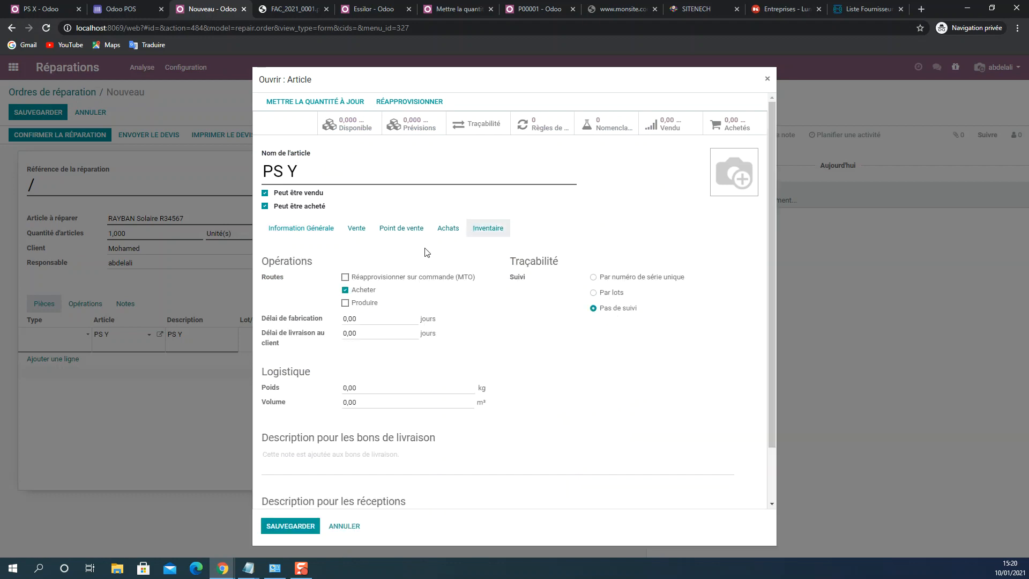
left_click(288, 229)
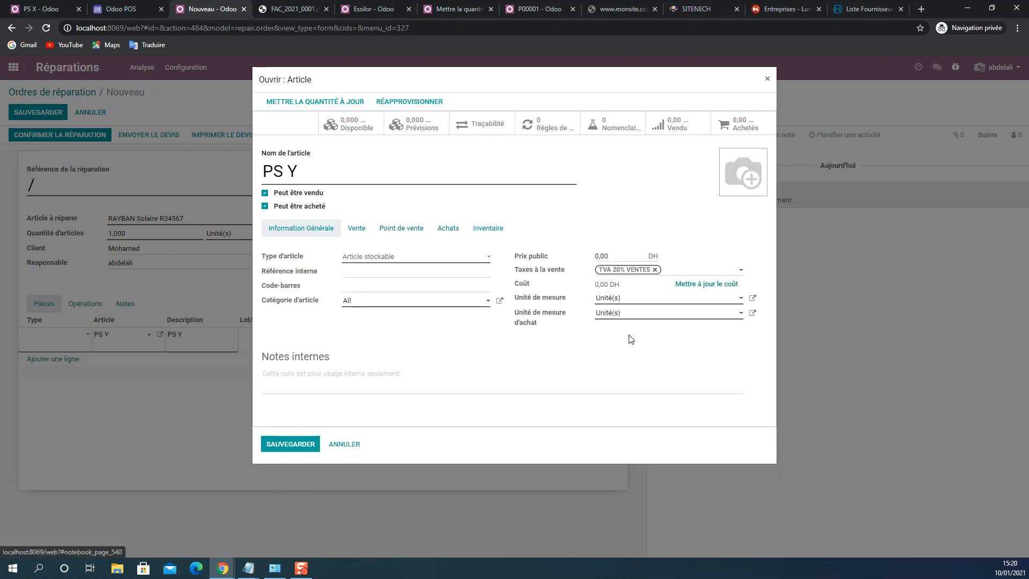
double_click(603, 257)
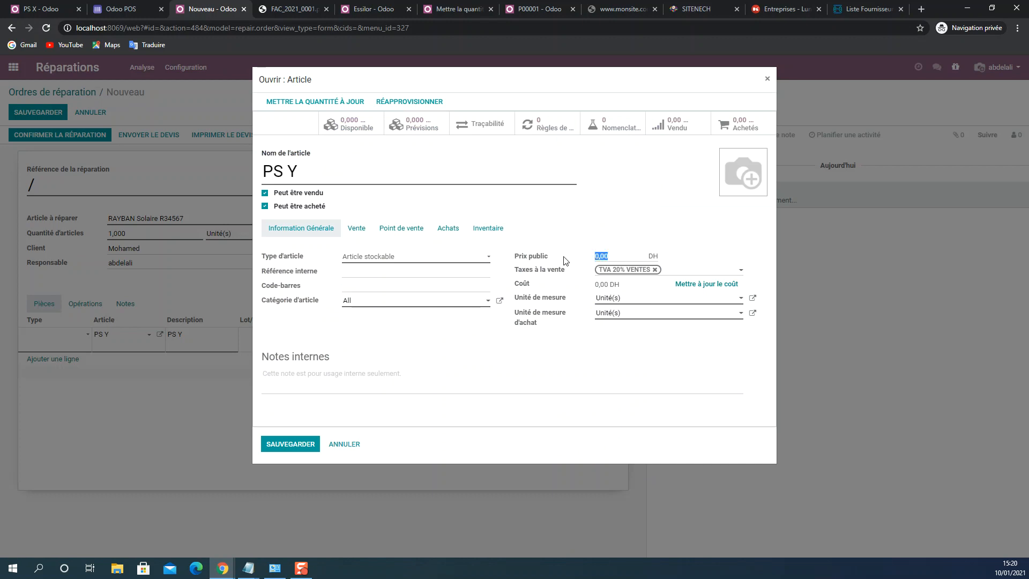
type("900")
left_click(284, 445)
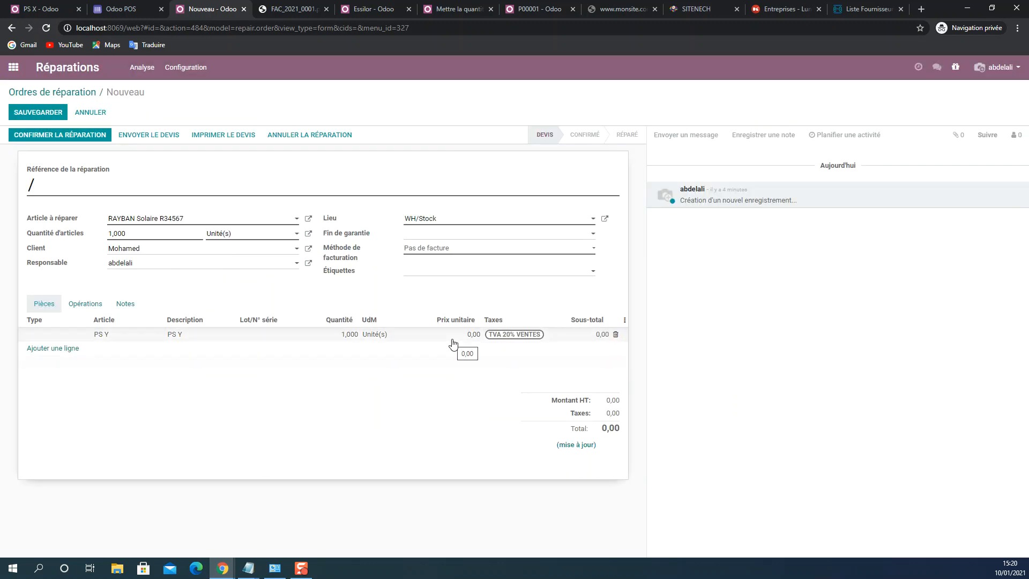
- Delete the zero-price parts line and add a new line for the article PS Y, keeping the unsaved changes
left_click(616, 334)
left_click(83, 338)
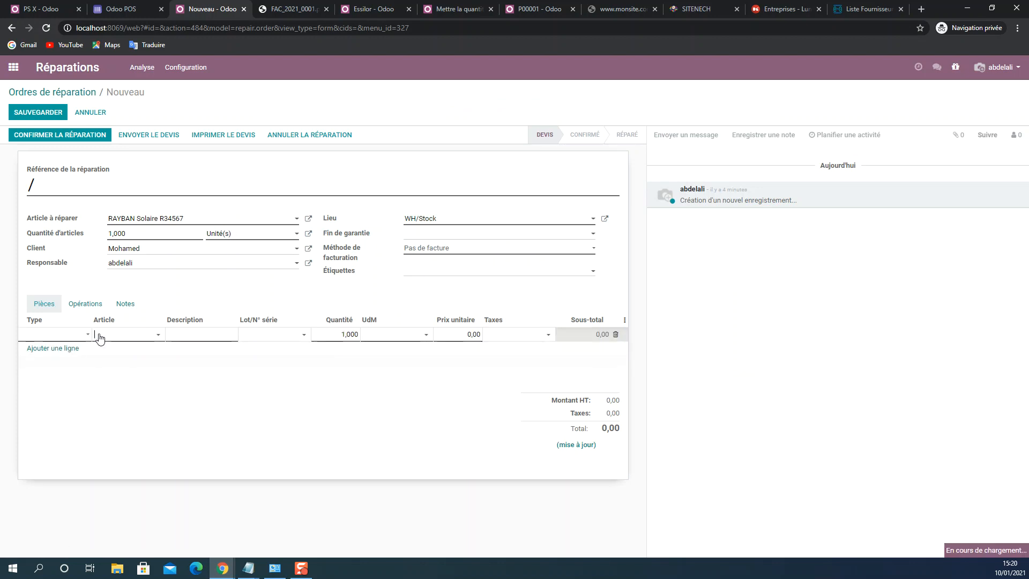
left_click(99, 337)
type("P")
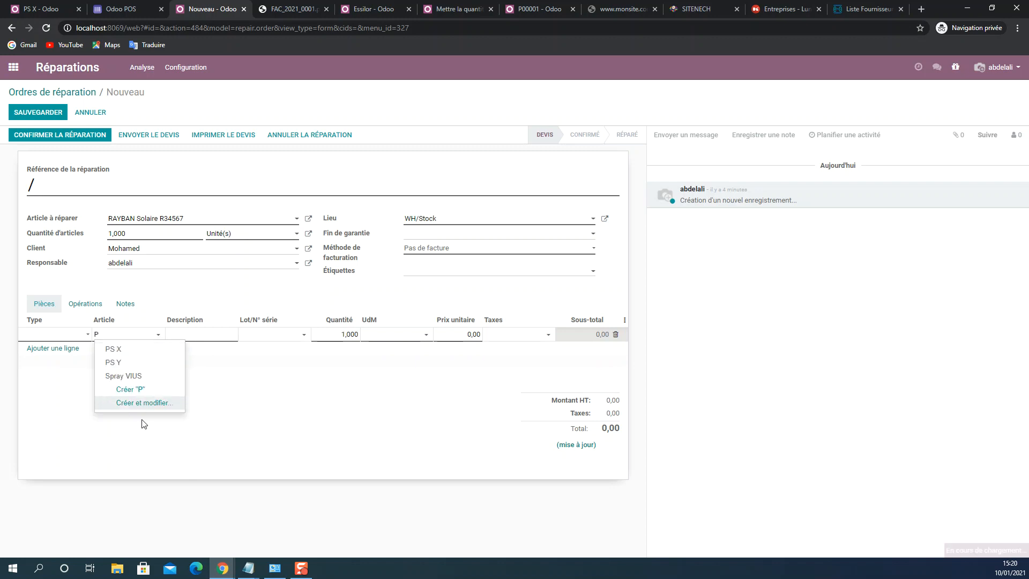
left_click(129, 369)
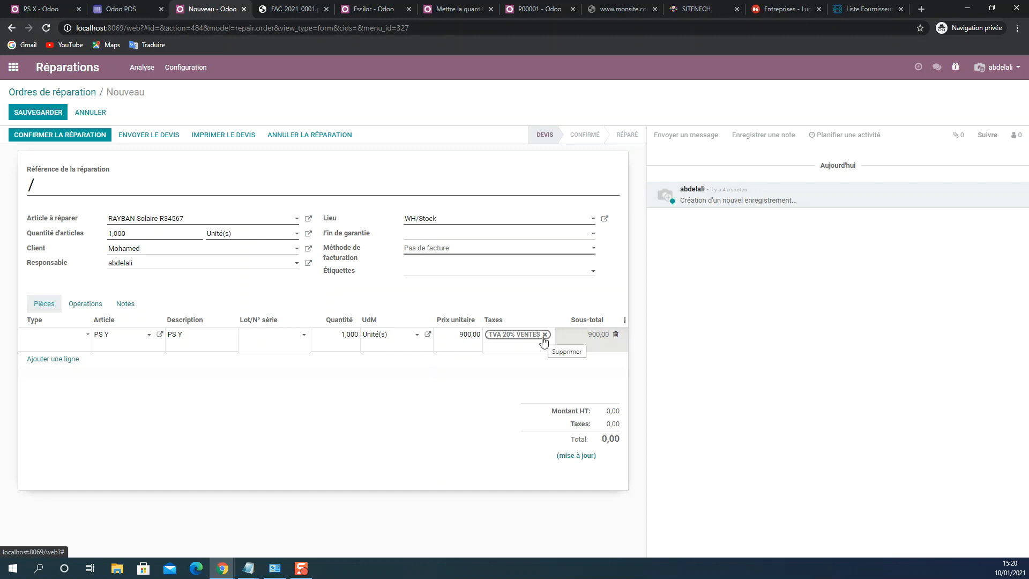
key("alt+j")
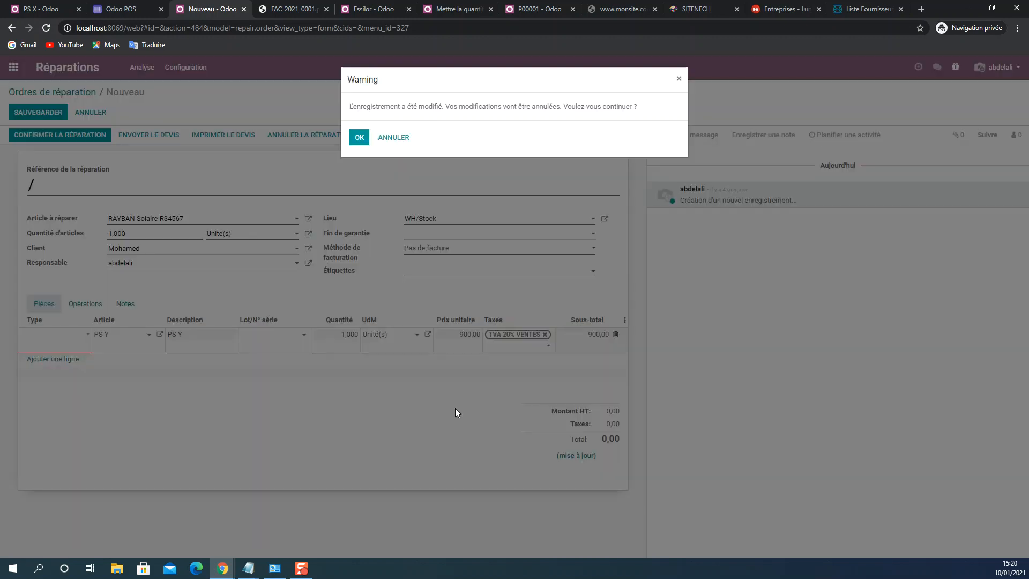
left_click(394, 137)
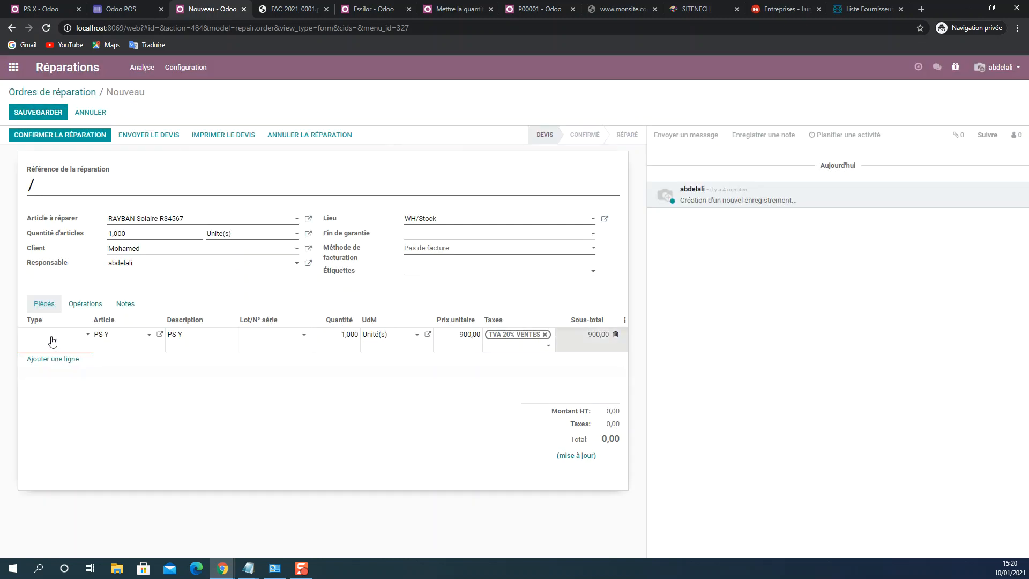
- Set the type of the PS Y parts line to Ajouter and save the repair order
left_click(89, 336)
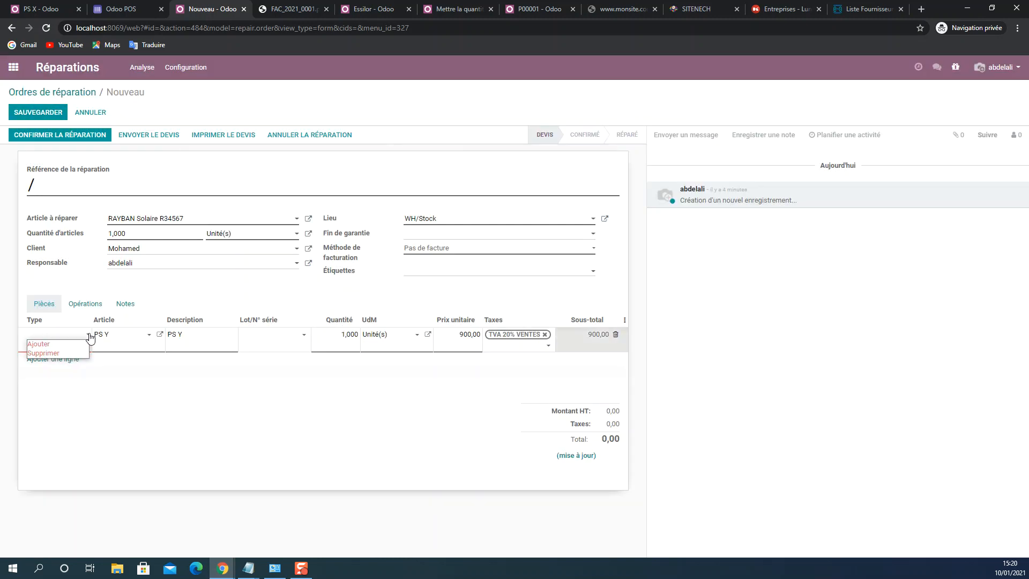
left_click(54, 347)
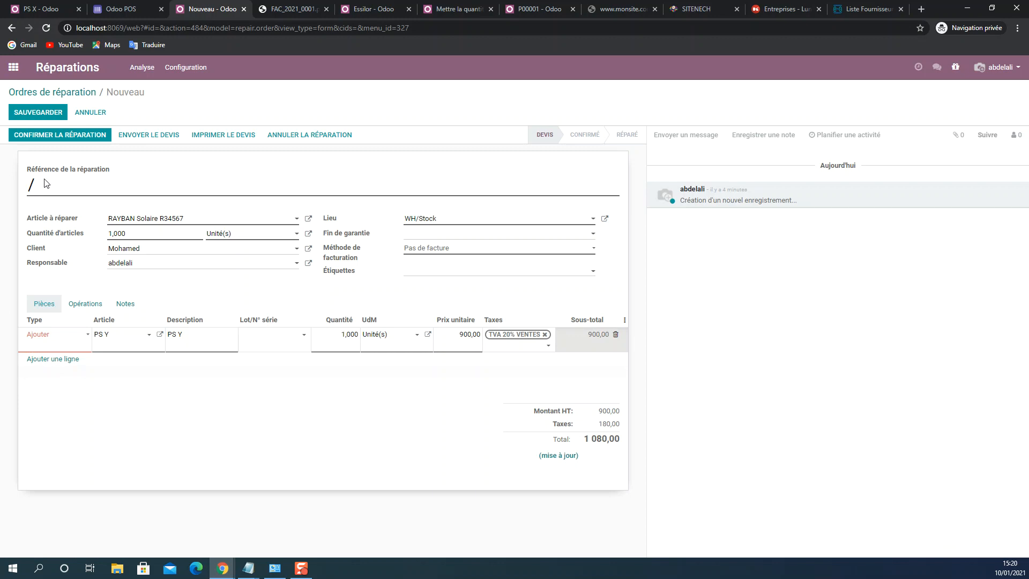
left_click(44, 109)
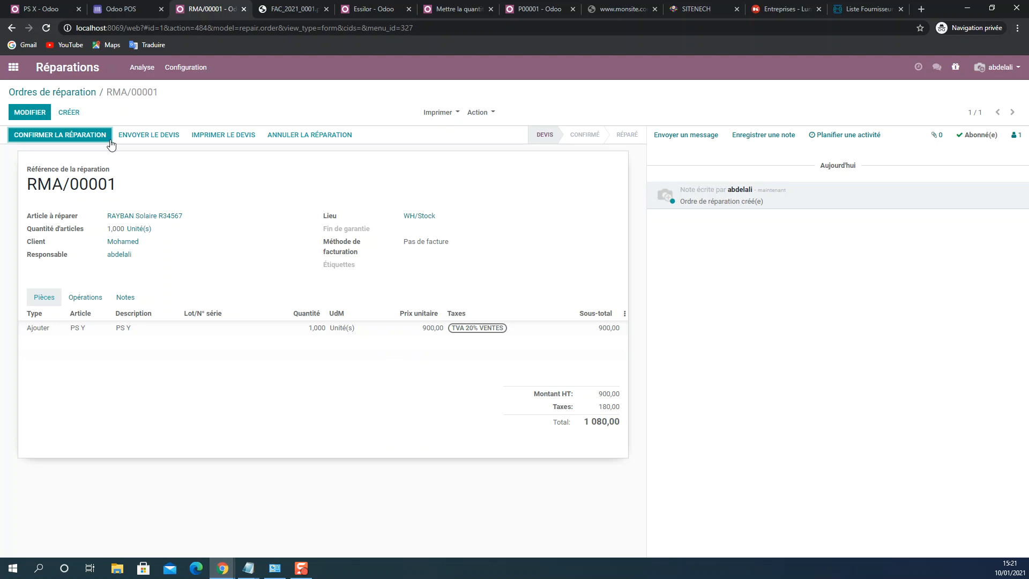
- Edit the repair order to set its invoicing method to Après la Réparation and save it
left_click(27, 113)
left_click(421, 248)
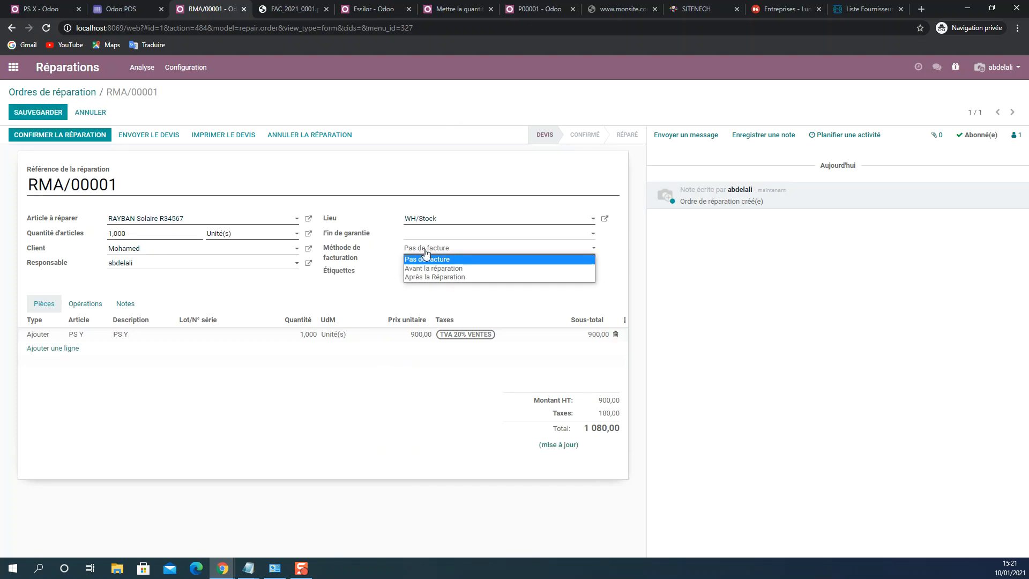
left_click(437, 277)
left_click(45, 114)
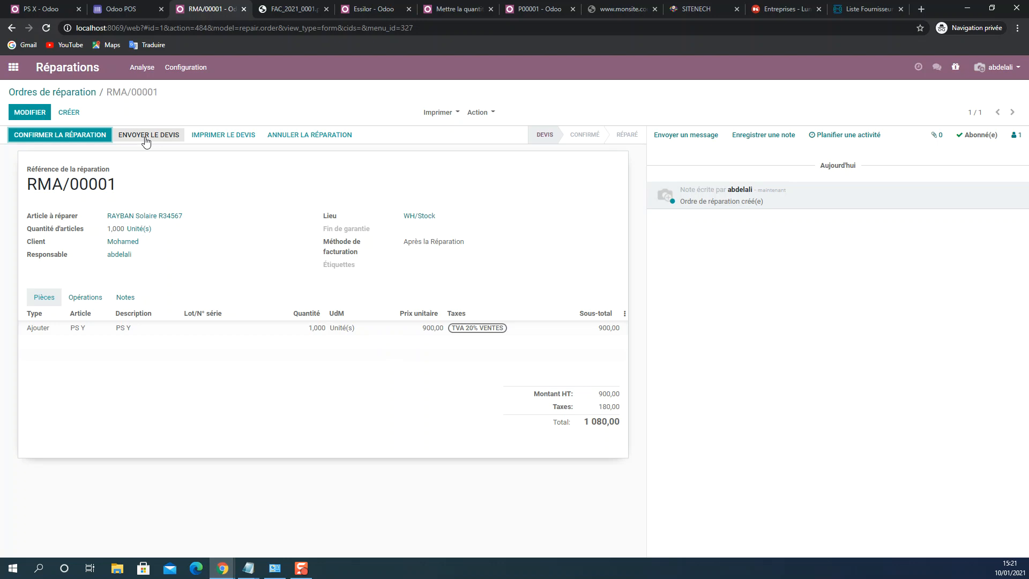
- Take the repair order from confirmation, accepting the insufficient stock, through to a finished repair
left_click(71, 139)
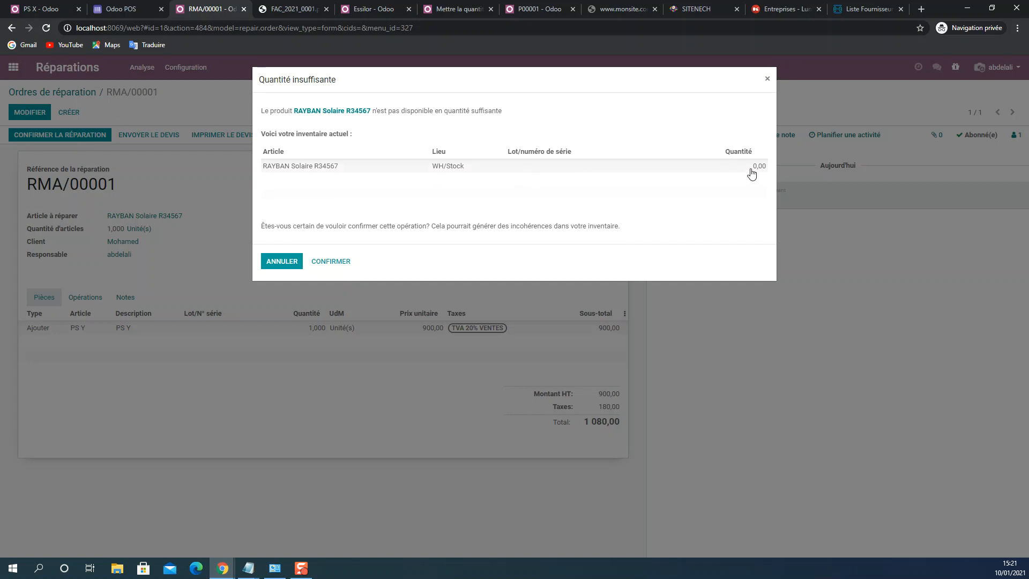
left_click(329, 262)
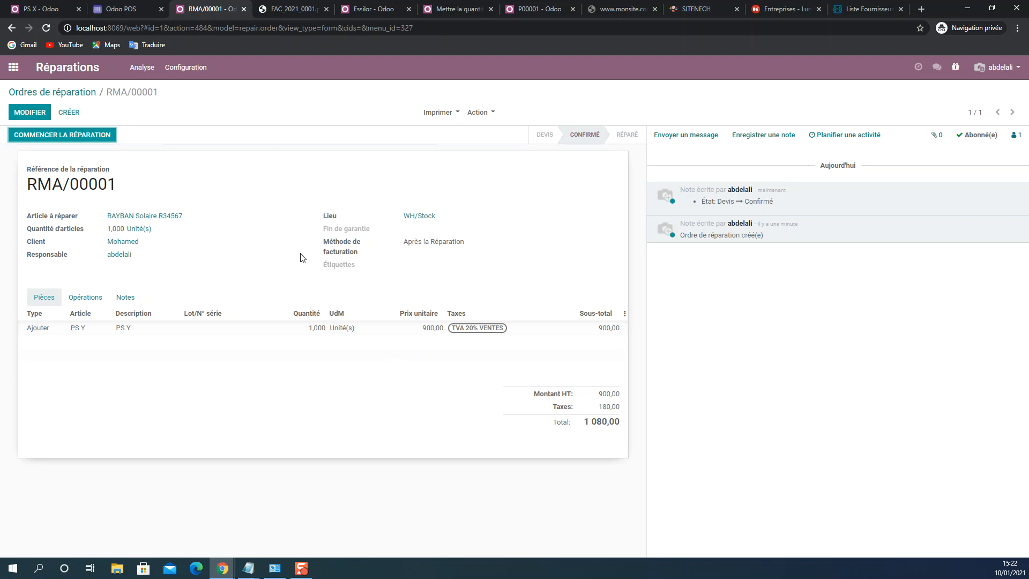
left_click(91, 135)
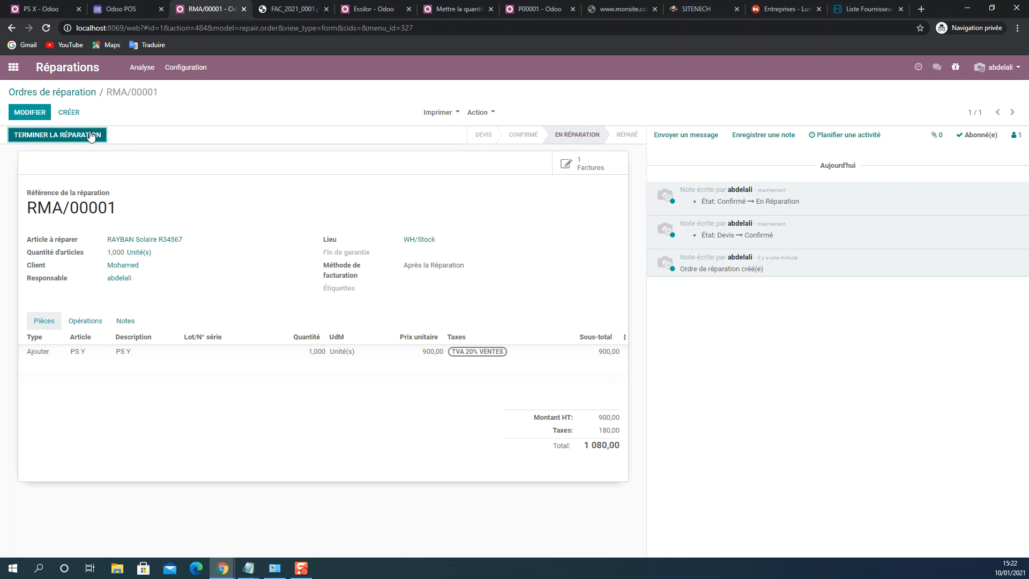
left_click(92, 135)
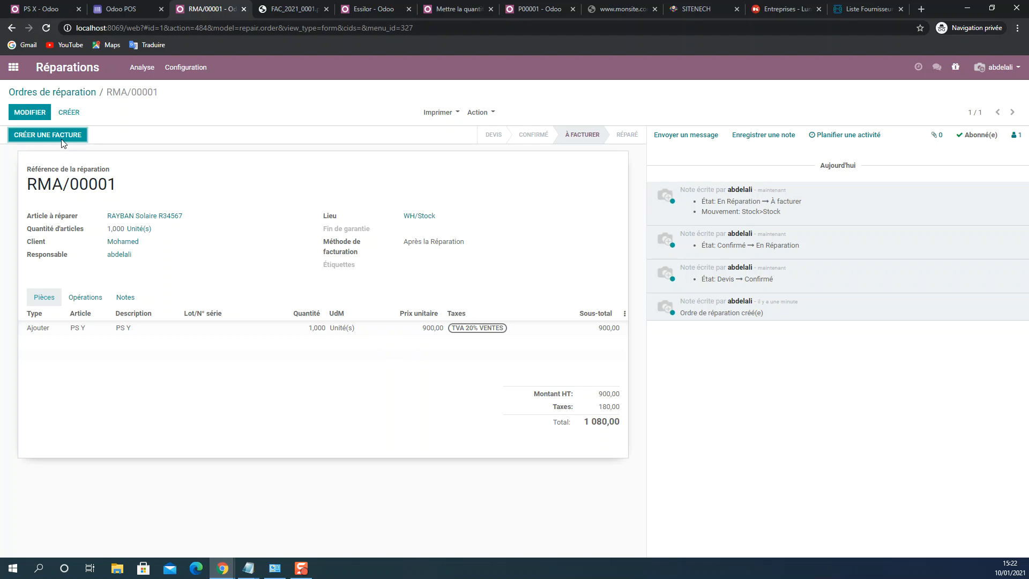
- Reopen the RAYBAN Solaire R34567 repair from the list of repair orders and create its invoice, opening the draft
left_click(54, 90)
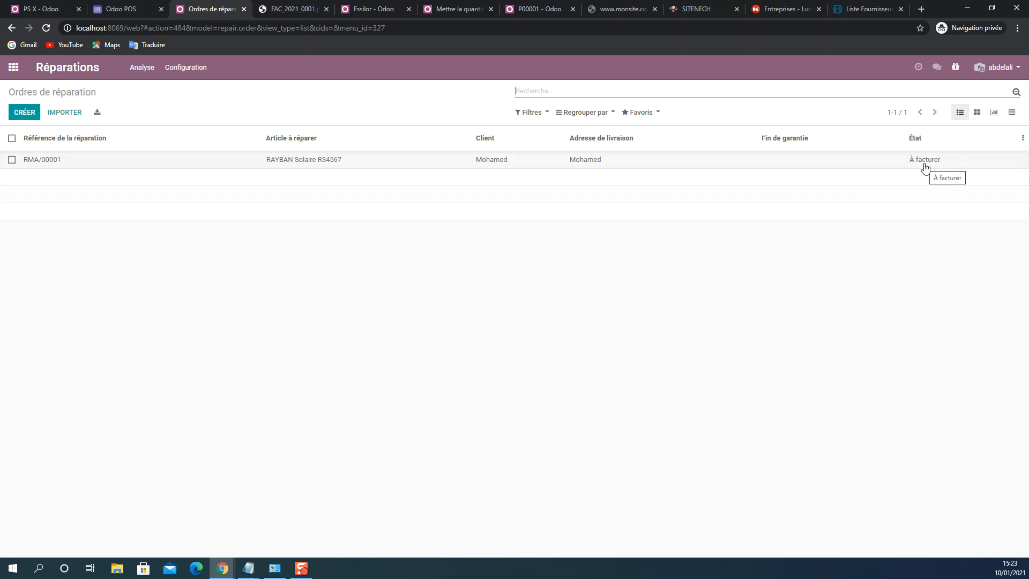
left_click(143, 149)
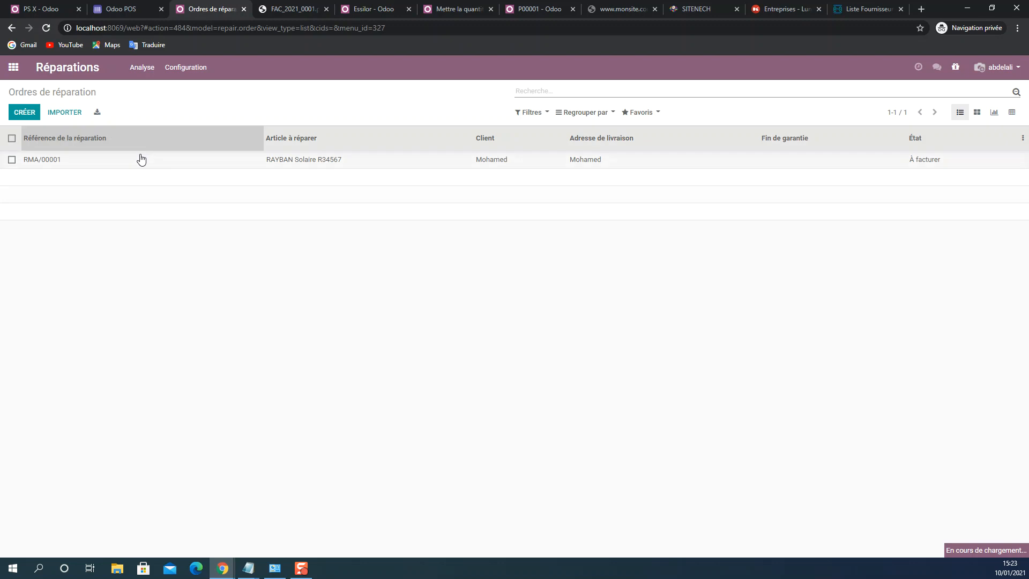
left_click(139, 161)
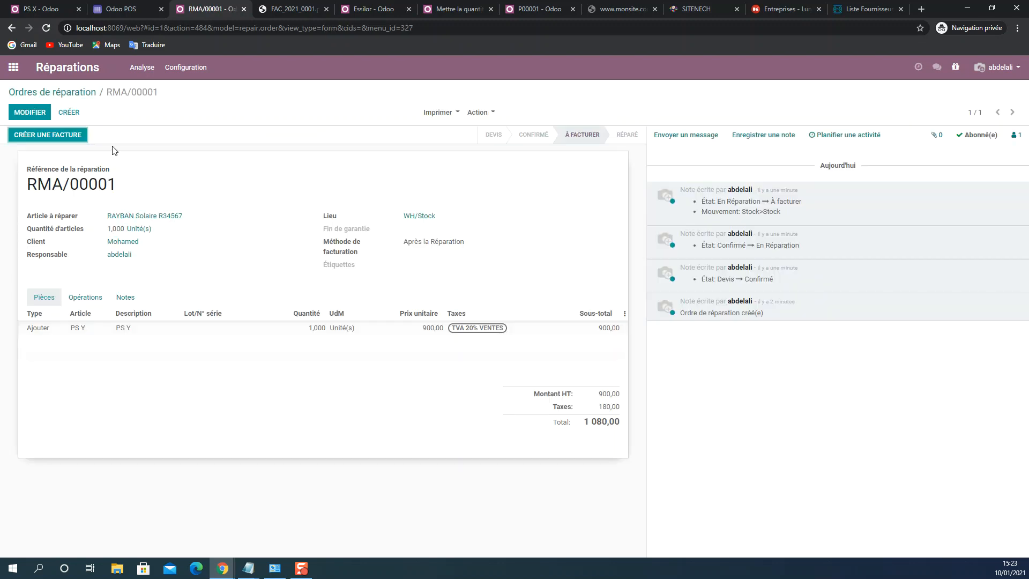
left_click(71, 140)
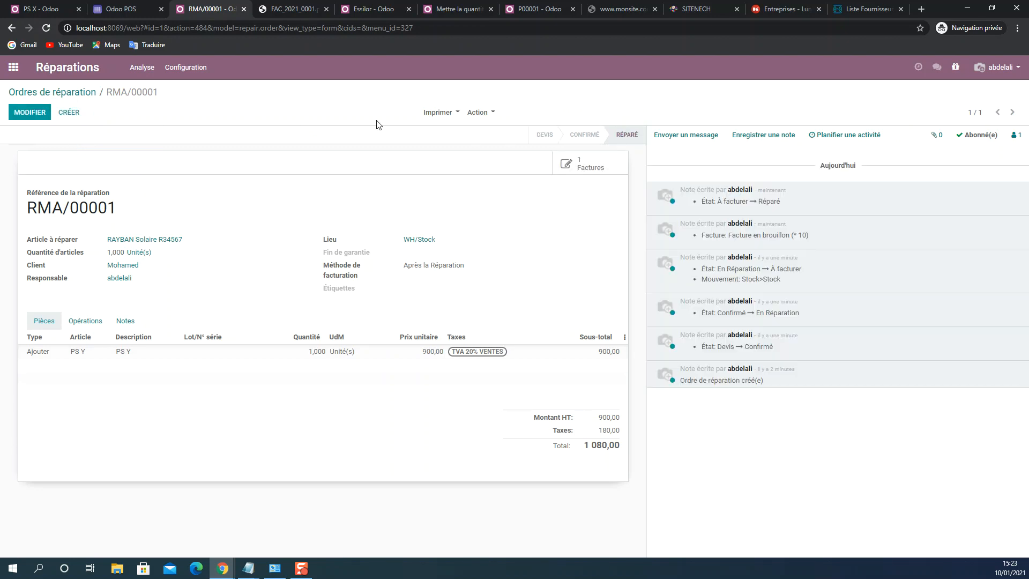
left_click(578, 168)
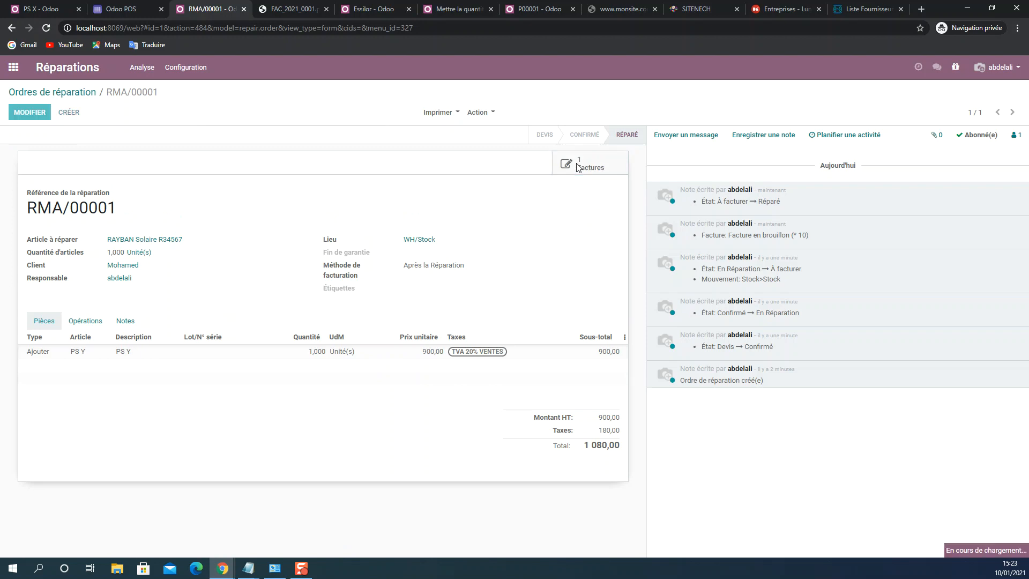
- Switch to Facturation, open the draft invoice originating from the repair order and post it
left_click(13, 68)
left_click(476, 217)
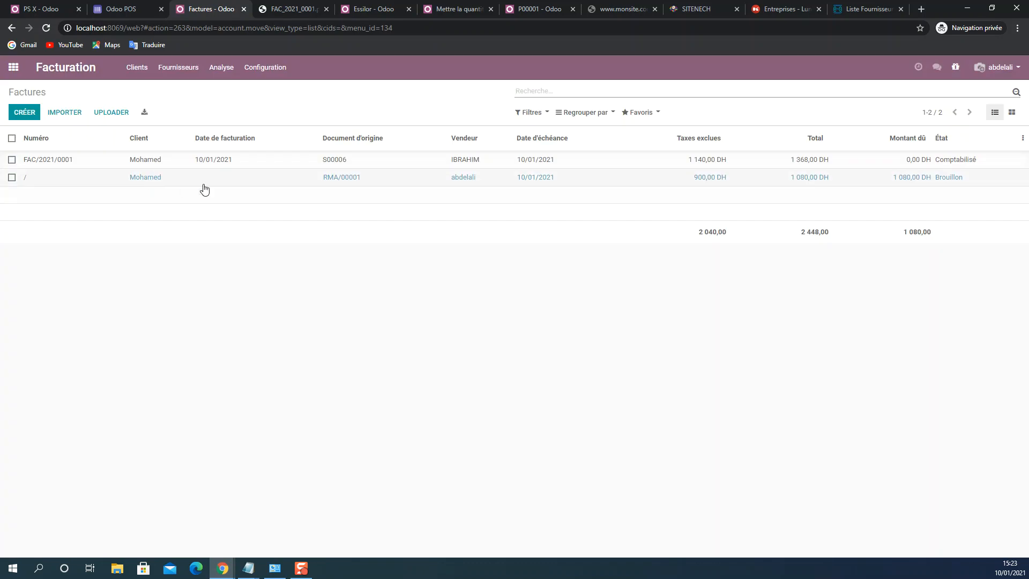
left_click(337, 183)
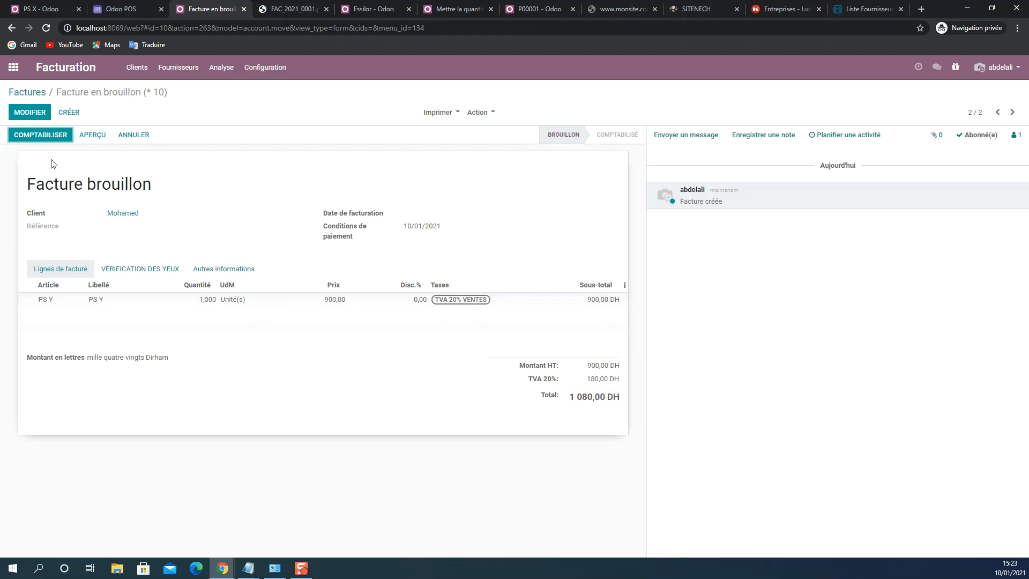
left_click(48, 136)
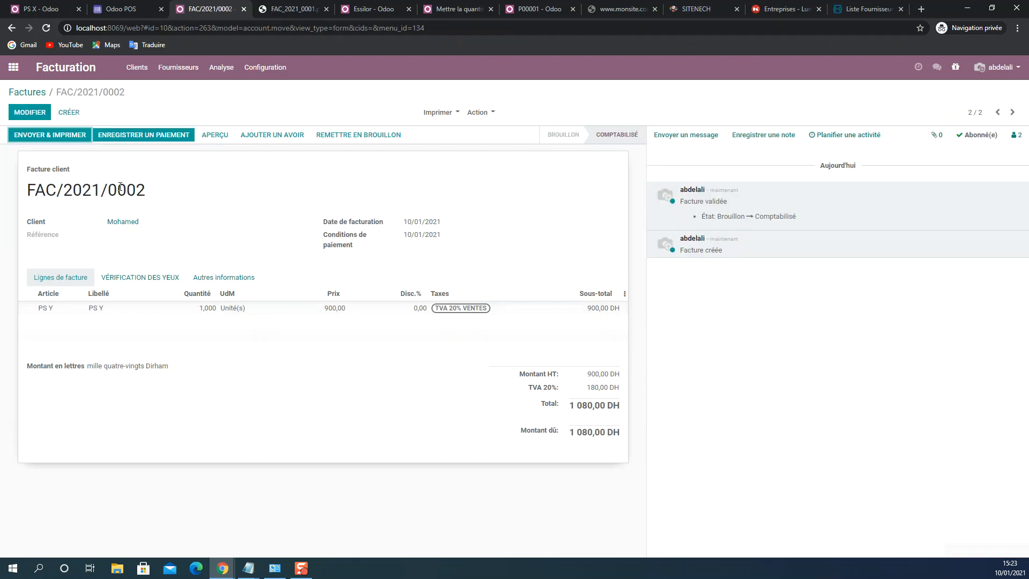
left_click_drag(148, 191, 32, 190)
left_click(64, 191)
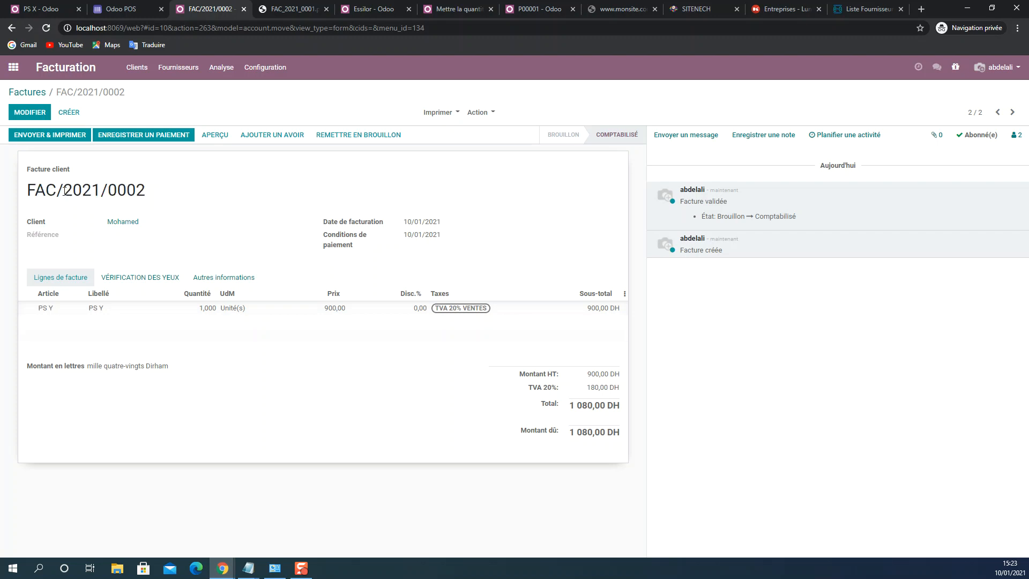
- Register the invoice payment of 1 080,00 DH in the Banque (MAD) journal, adding 1314 to the memo
left_click(161, 138)
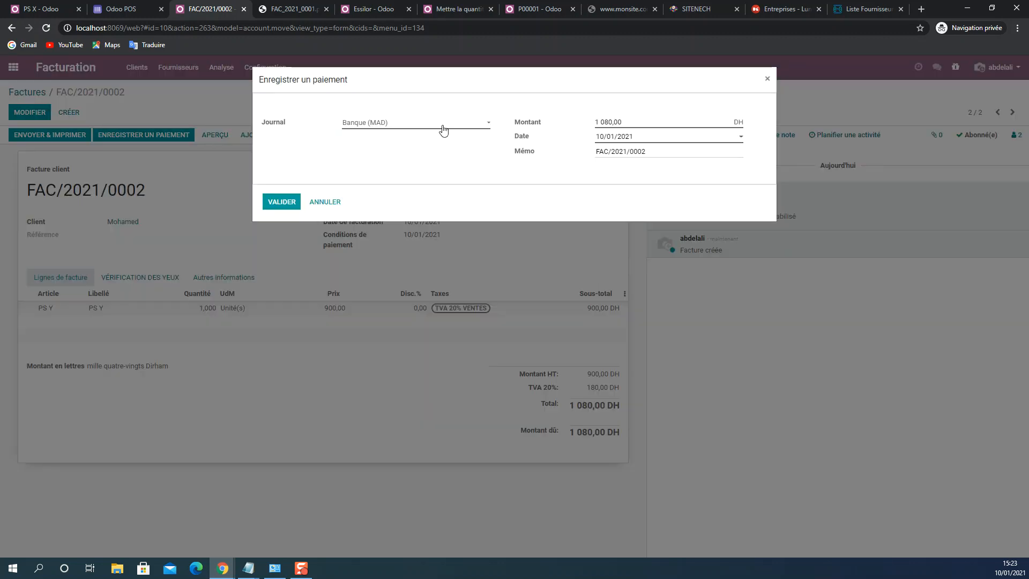
left_click(653, 151)
type("1314")
left_click(290, 208)
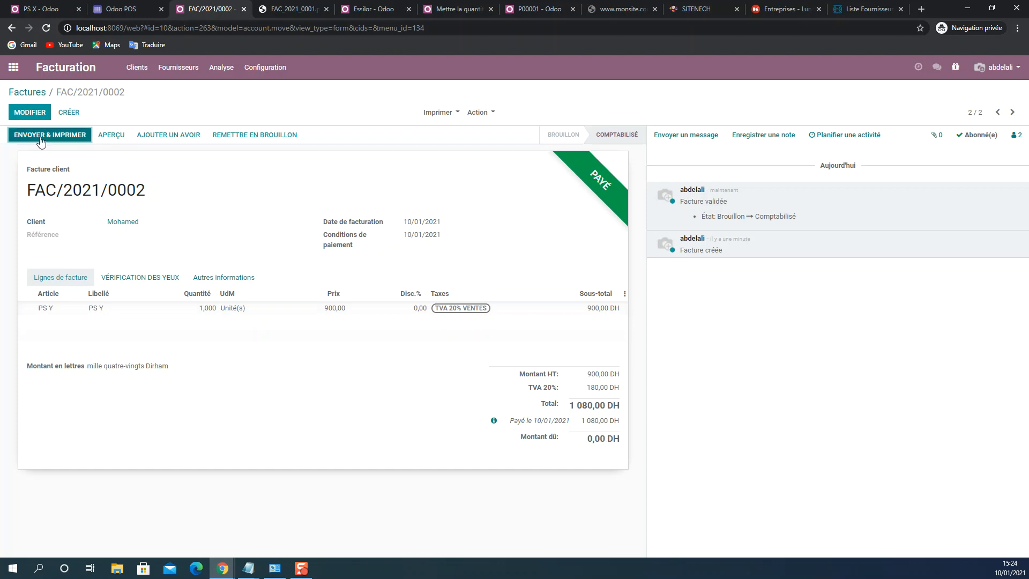
- Print the paid invoice with the Factures report and open the downloaded PDF
left_click(427, 114)
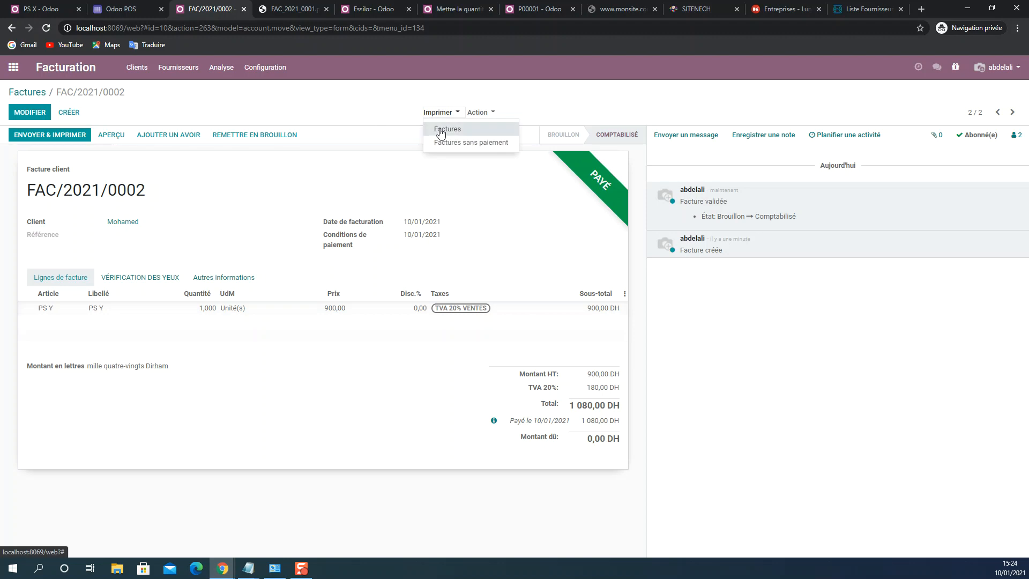
left_click(440, 130)
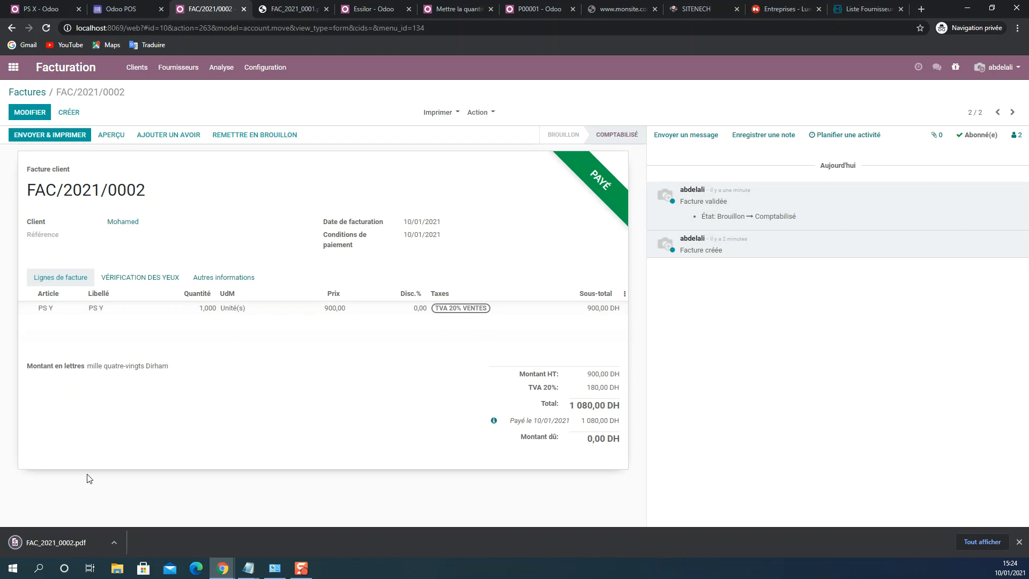
left_click(54, 543)
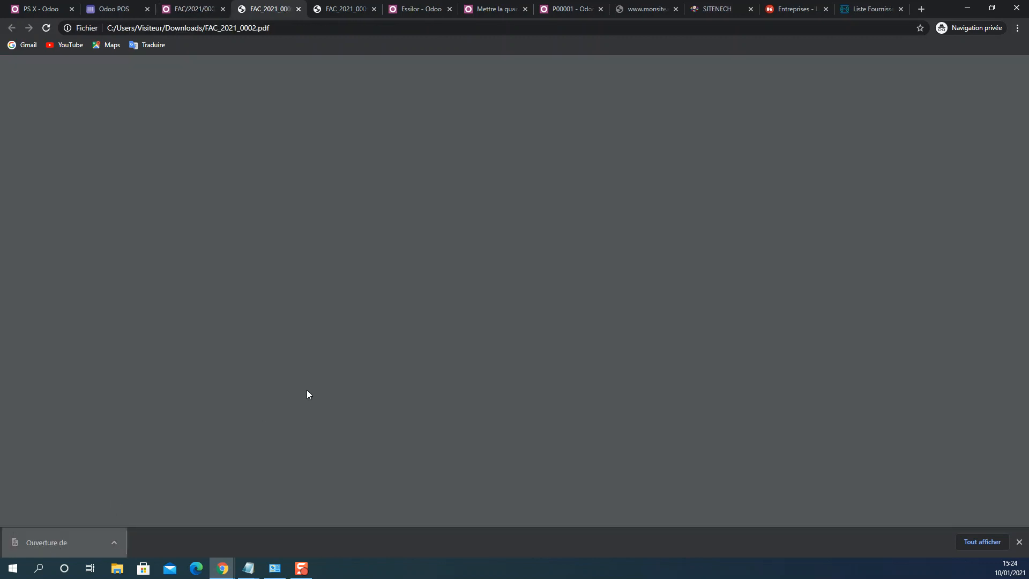
- Examine the payment, amount due, total in words, payment reference and footer of the invoice PDF, and return to the invoice in Odoo
scroll(363, 351, "down", 2)
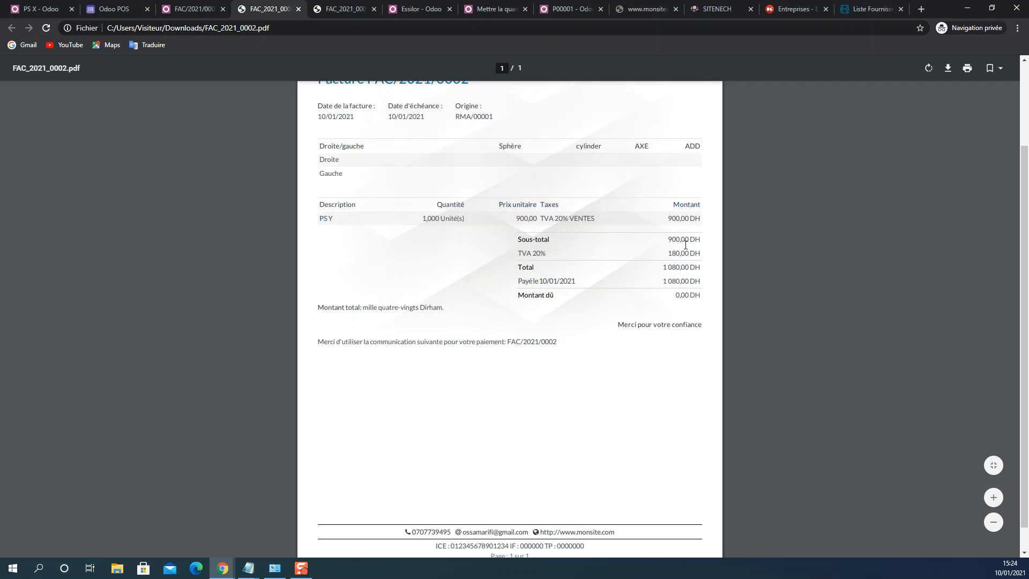
left_click_drag(529, 286, 700, 280)
left_click(700, 280)
left_click_drag(519, 297, 696, 295)
left_click(696, 294)
left_click_drag(363, 308, 435, 305)
left_click(436, 305)
left_click_drag(409, 350, 586, 343)
left_click(586, 343)
scroll(536, 440, "down", 1)
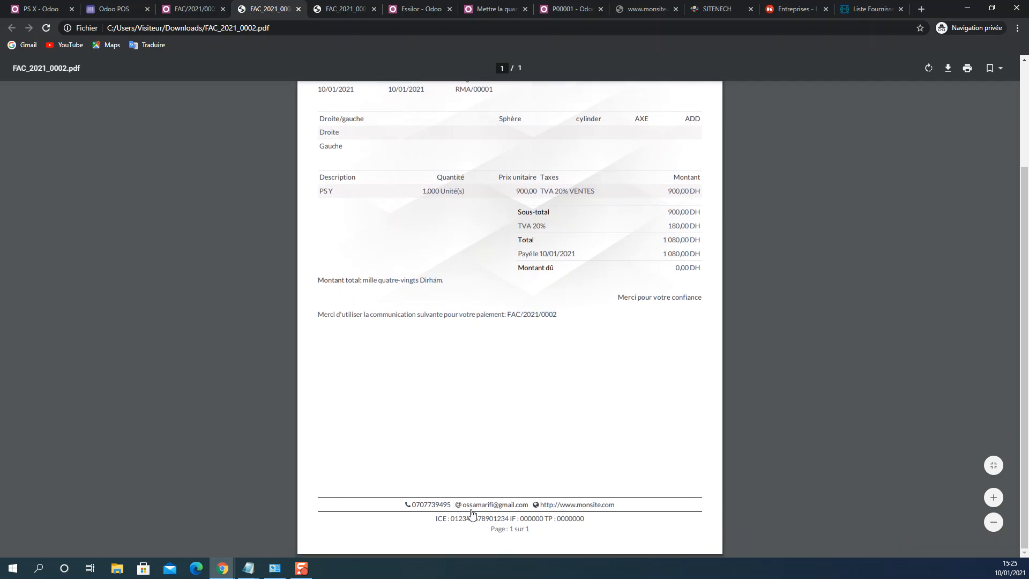
scroll(472, 514, "up", 3)
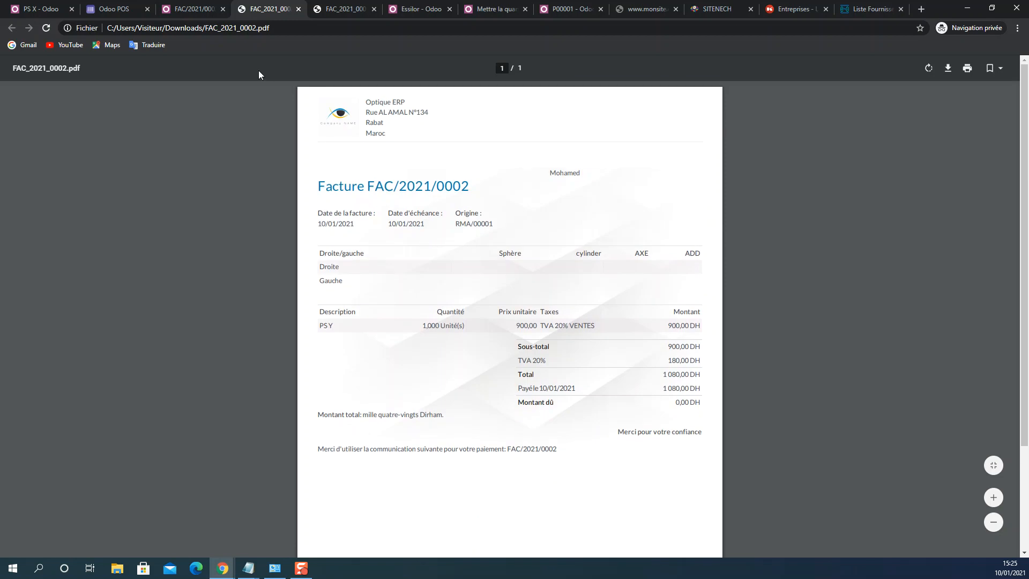
left_click(205, 6)
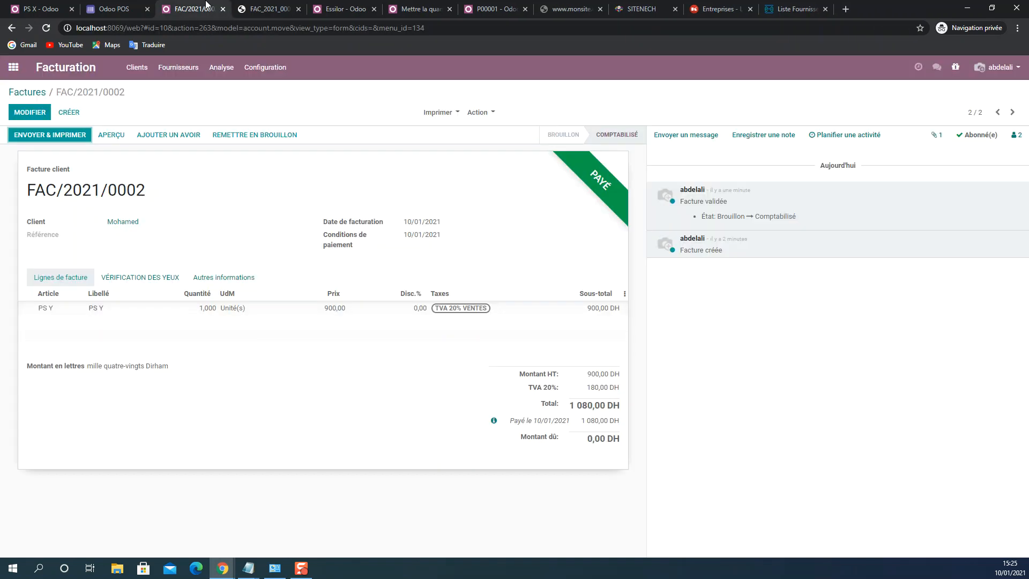